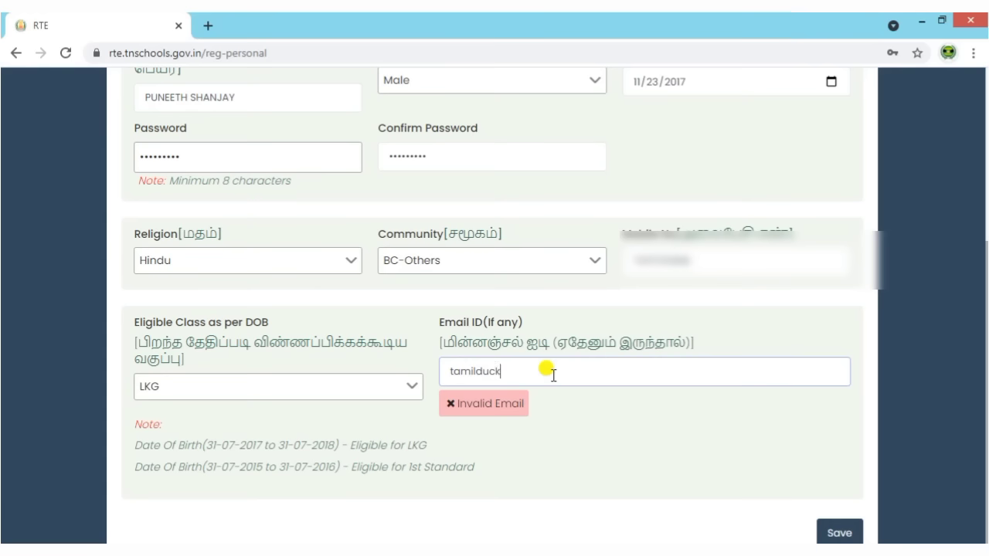
# Complete the child's e-mail address and leave the field so the address is accepted.
pyautogui.write('il.com')
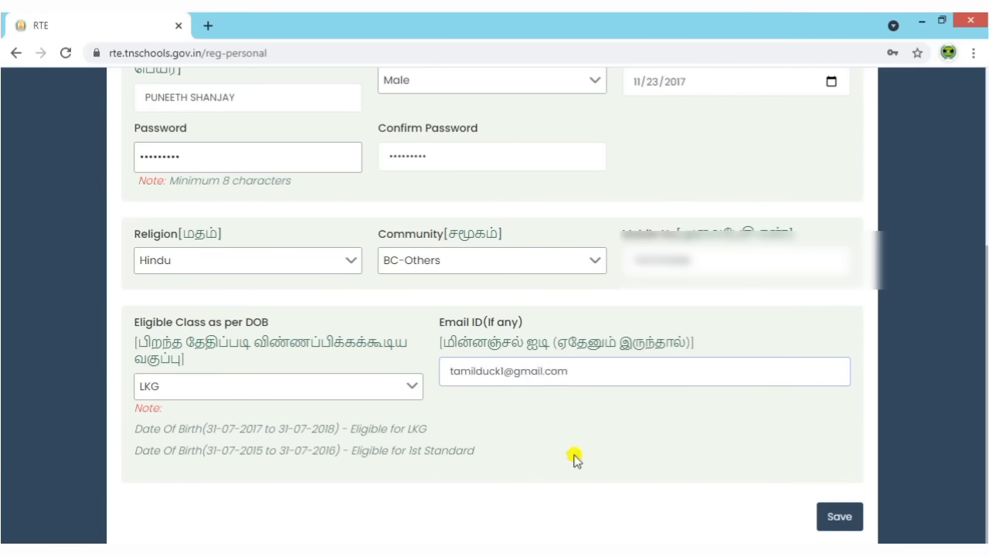
pyautogui.click(563, 492)
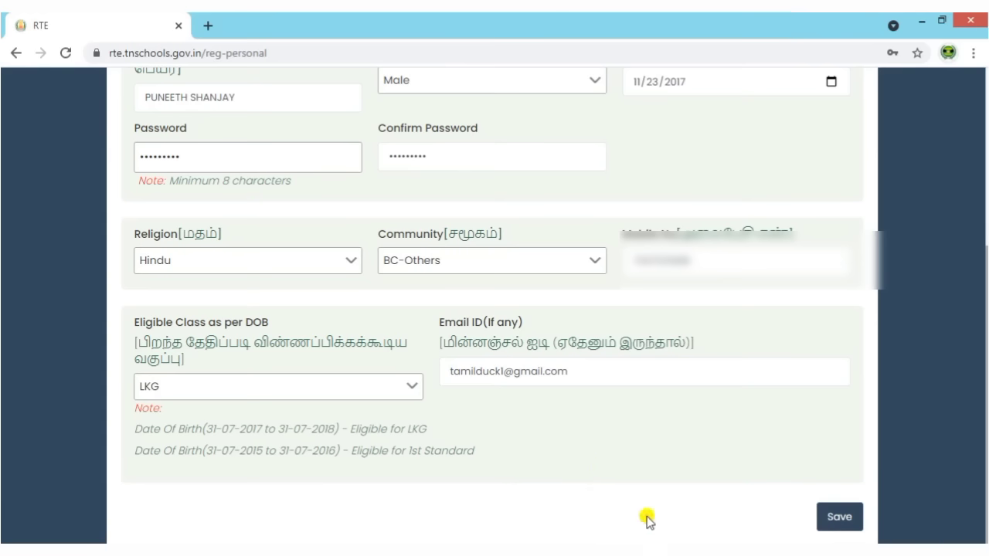
# Save the registration and copy the newly issued application number.
pyautogui.click(821, 515)
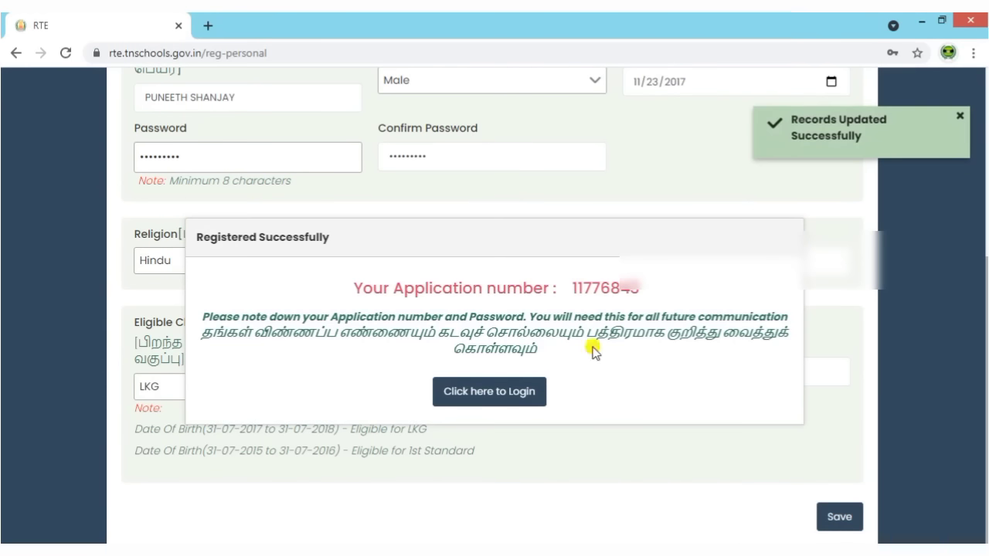
pyautogui.moveTo(571, 287); pyautogui.dragTo(628, 284)
pyautogui.rightClick(627, 284)
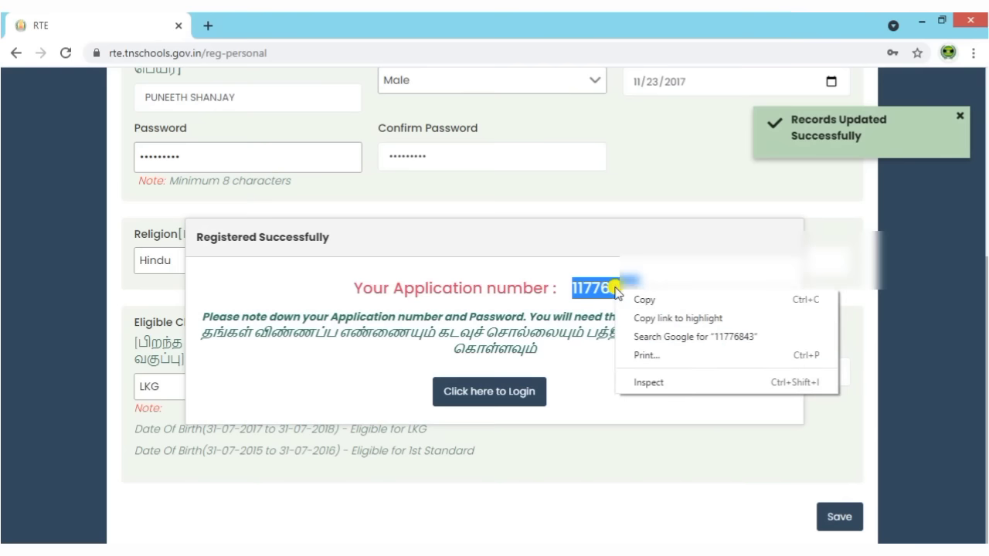
pyautogui.click(629, 298)
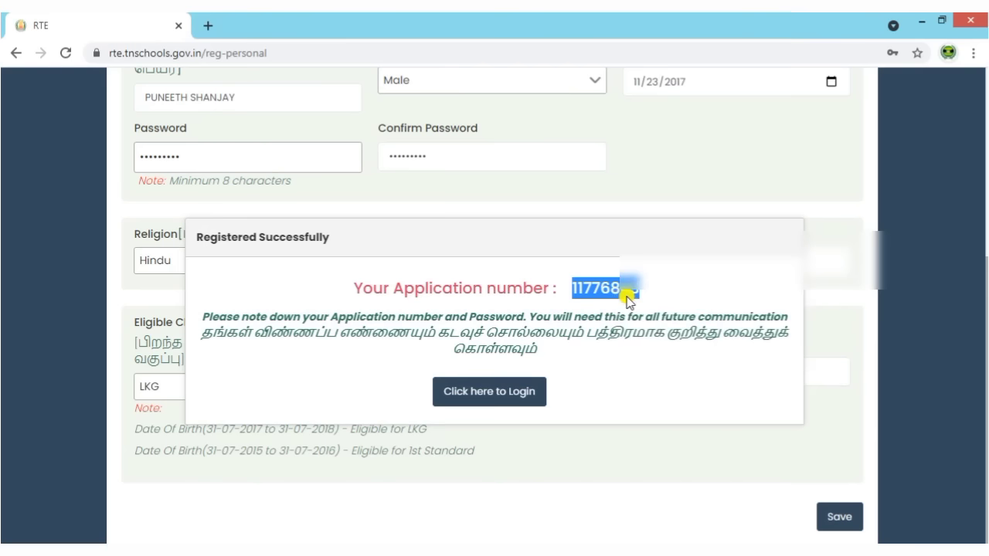
# Log in with the pasted application number and the corrected account password.
pyautogui.click(519, 400)
pyautogui.click(744, 272)
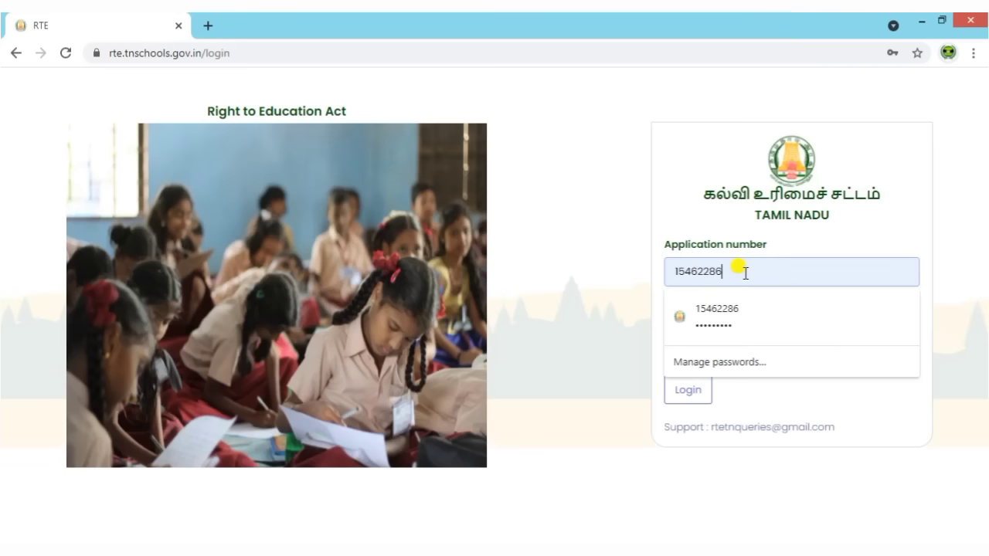
pyautogui.moveTo(745, 272); pyautogui.dragTo(662, 276)
pyautogui.hotkey('ctrl', 'v')
pyautogui.click(771, 353)
pyautogui.click(771, 353)
pyautogui.press('BackSpace')
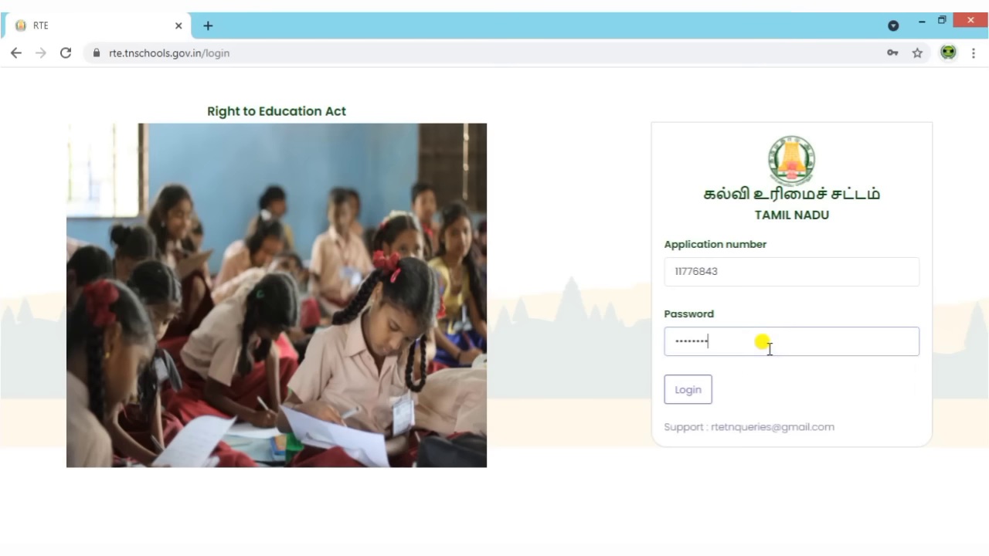
pyautogui.press('BackSpace')
pyautogui.write('123')
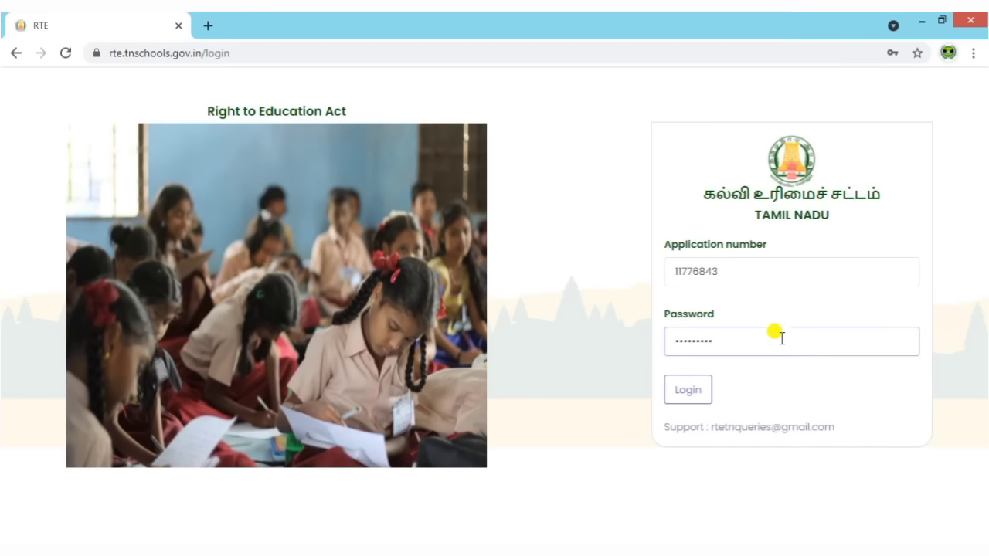
pyautogui.click(685, 389)
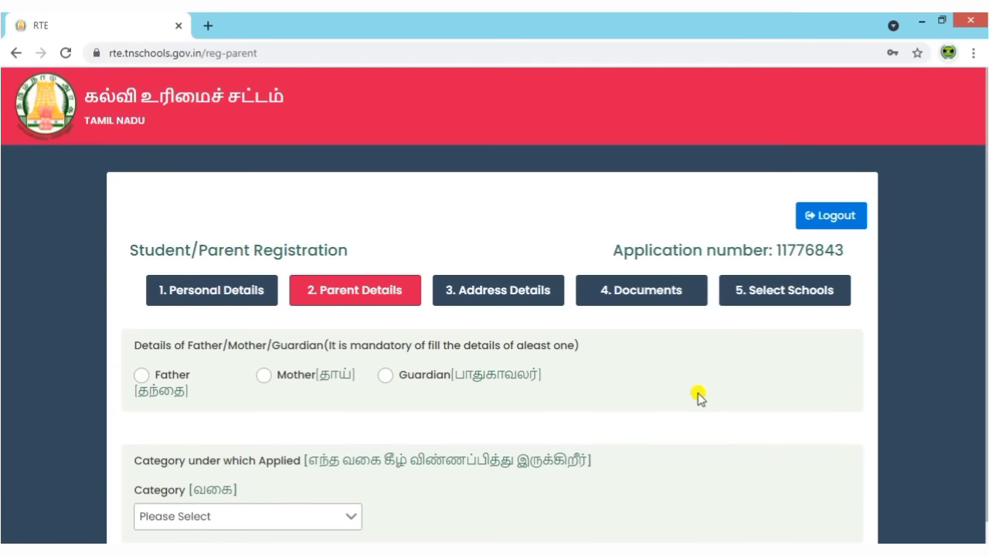
# Enter the father's details: his name, profession Private Job and annual income 72000.
pyautogui.scroll(-1, 699, 400)
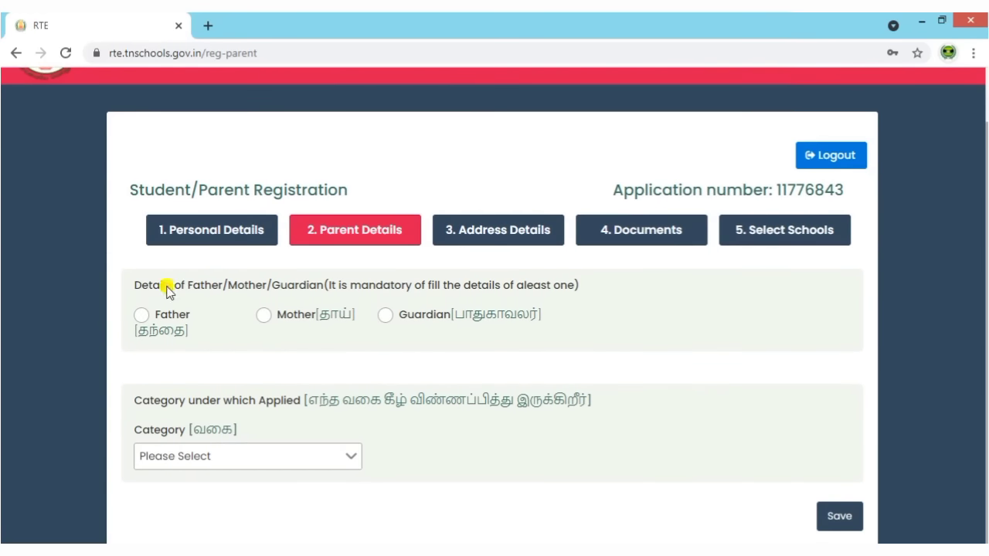
pyautogui.moveTo(132, 286); pyautogui.dragTo(692, 289)
pyautogui.click(692, 291)
pyautogui.click(141, 318)
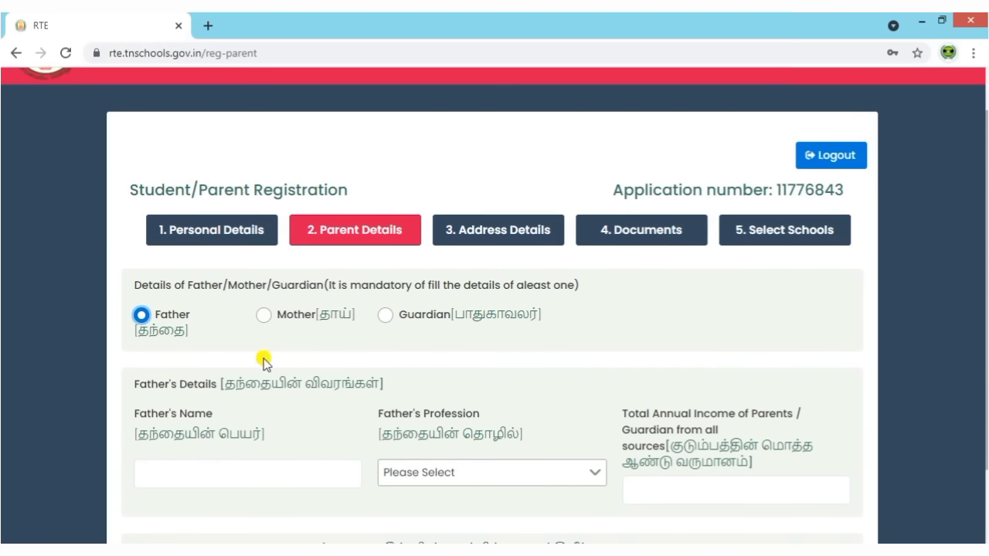
pyautogui.scroll(-1, 262, 360)
pyautogui.click(216, 397)
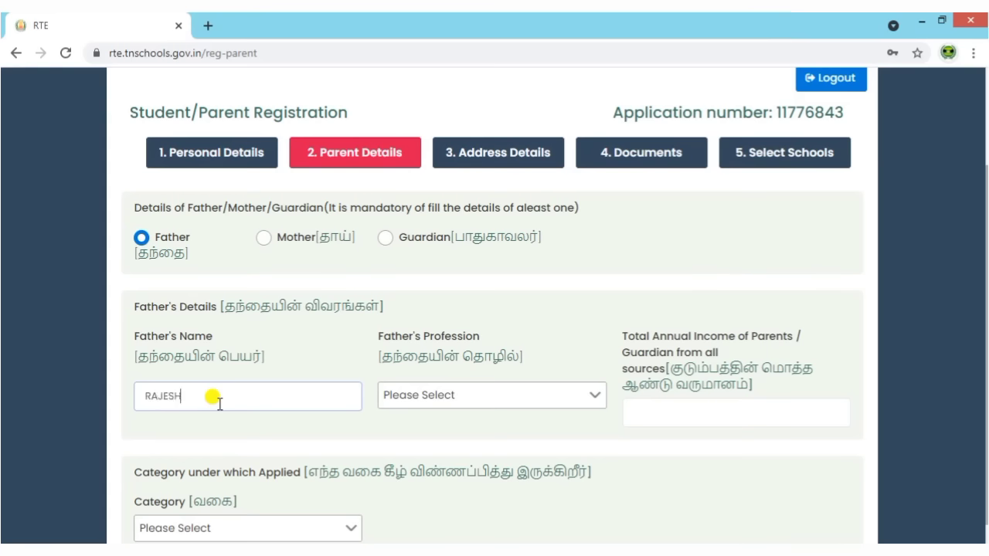
pyautogui.scroll(-1, 327, 378)
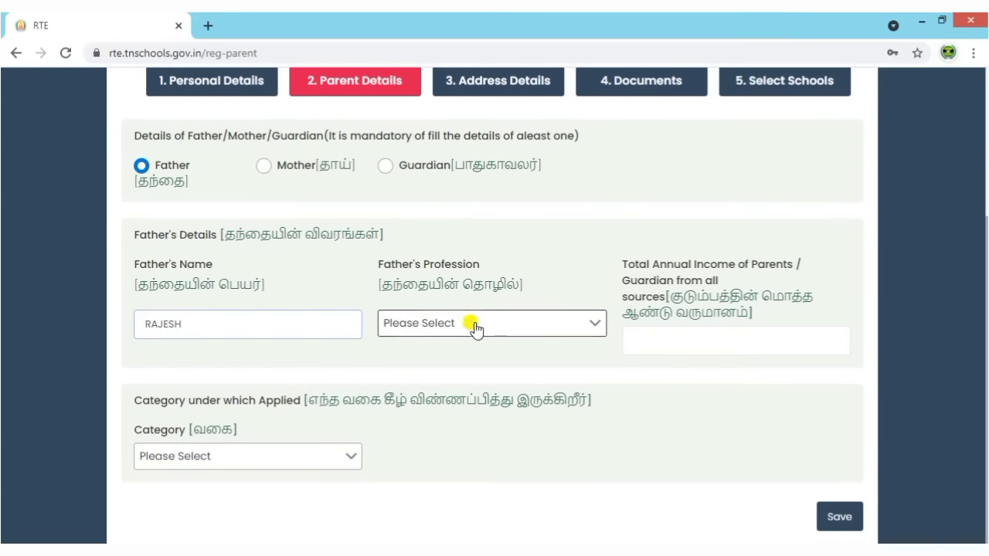
pyautogui.click(474, 329)
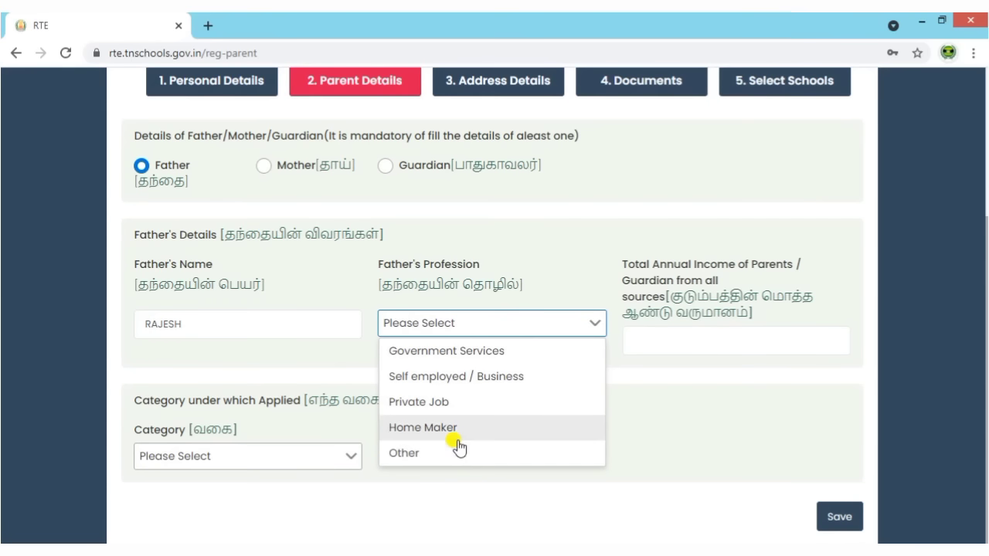
pyautogui.click(451, 402)
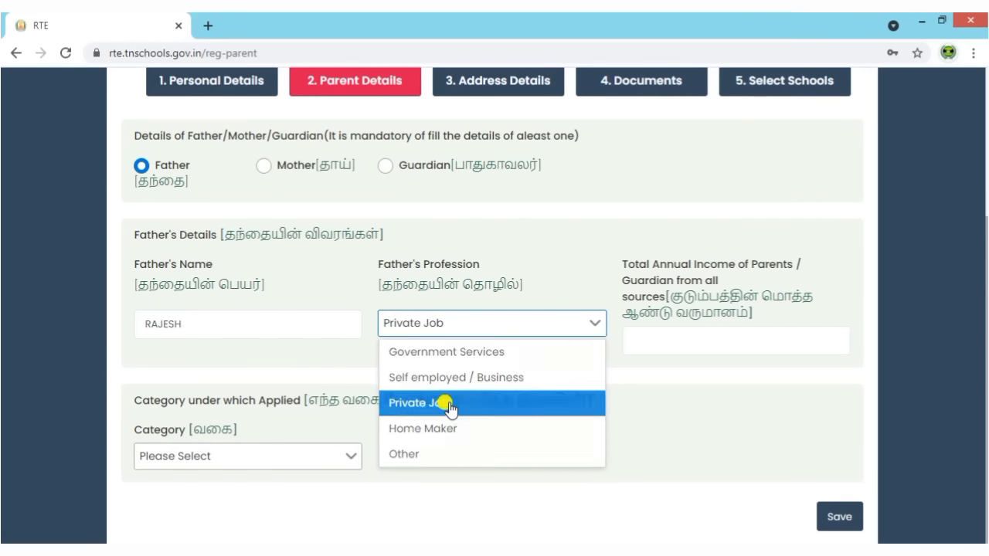
pyautogui.click(687, 333)
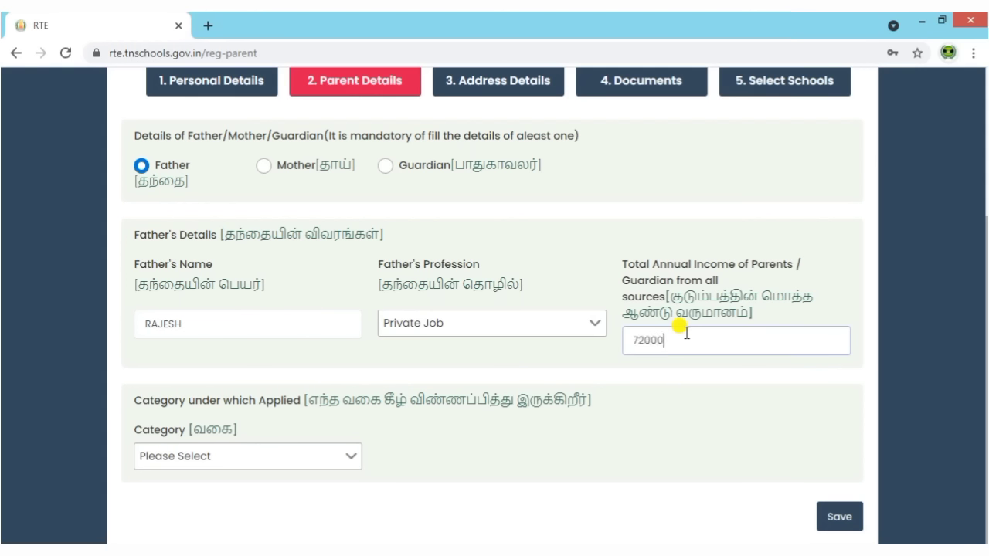
pyautogui.click(453, 358)
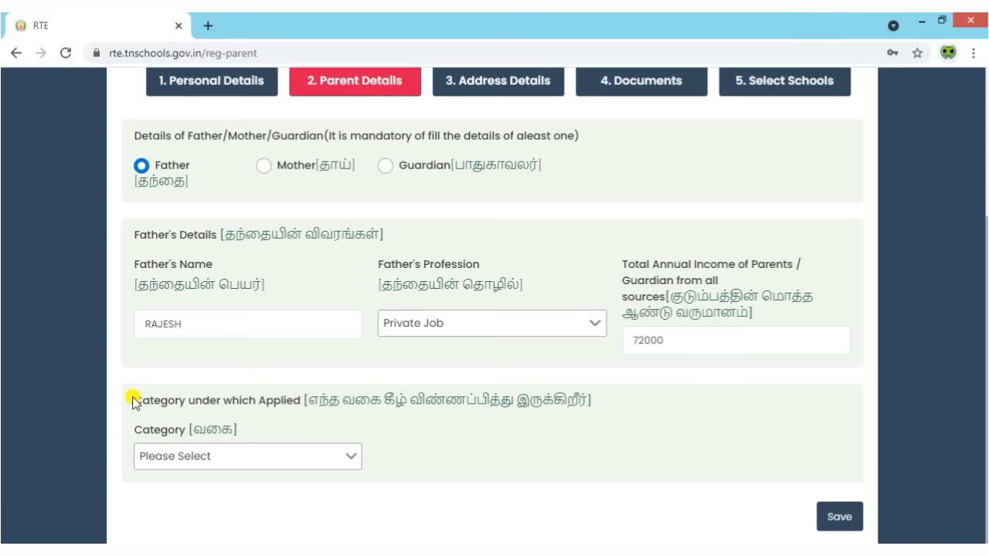
# Try the Weaker Section and Disadvantaged Group categories and look through the sub-category list.
pyautogui.tripleClick(702, 397)
pyautogui.click(331, 455)
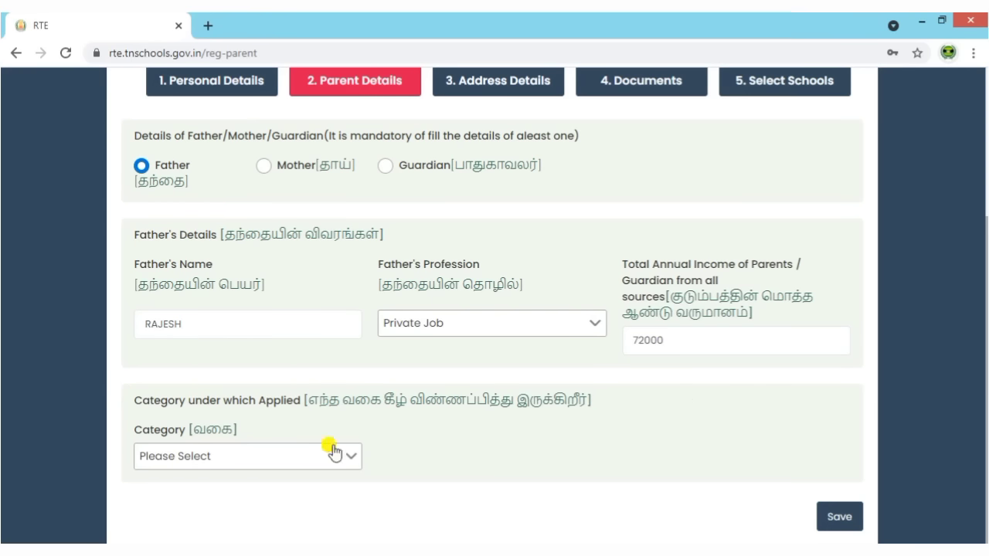
pyautogui.click(259, 466)
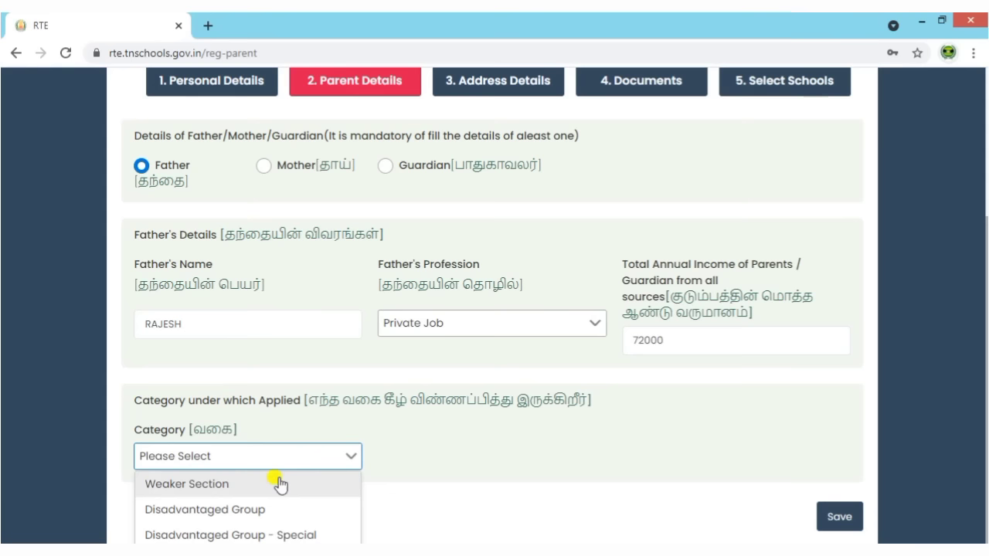
pyautogui.click(226, 485)
pyautogui.click(579, 429)
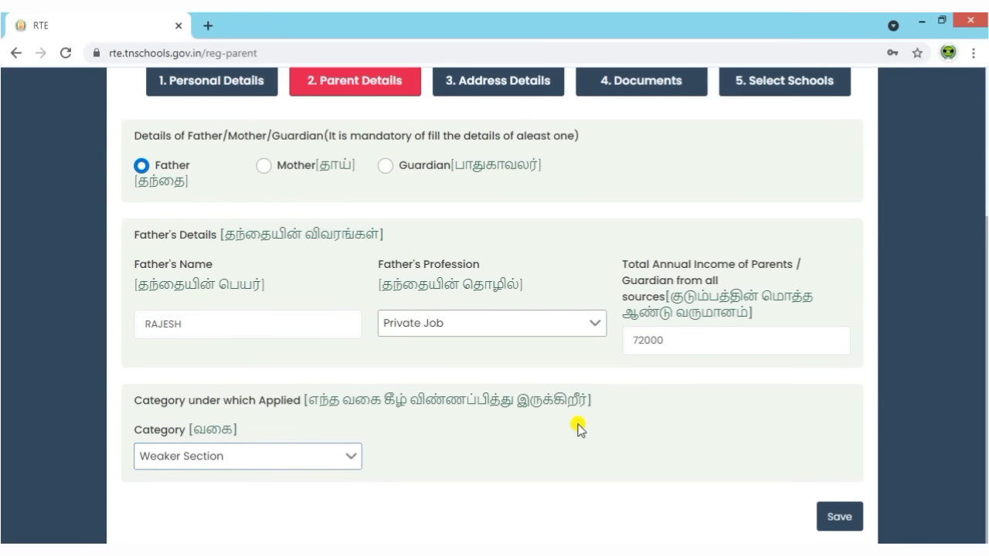
pyautogui.click(336, 461)
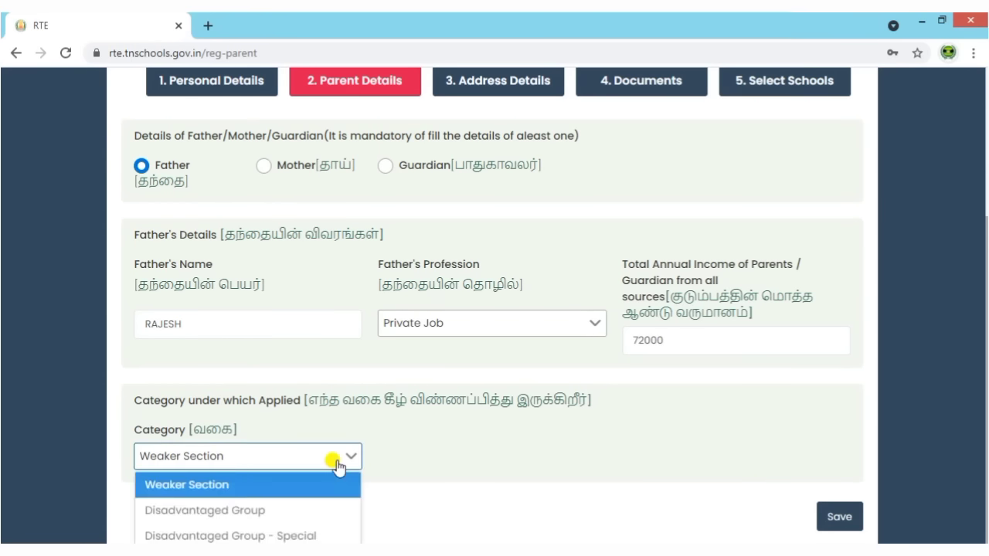
pyautogui.click(248, 509)
pyautogui.click(442, 458)
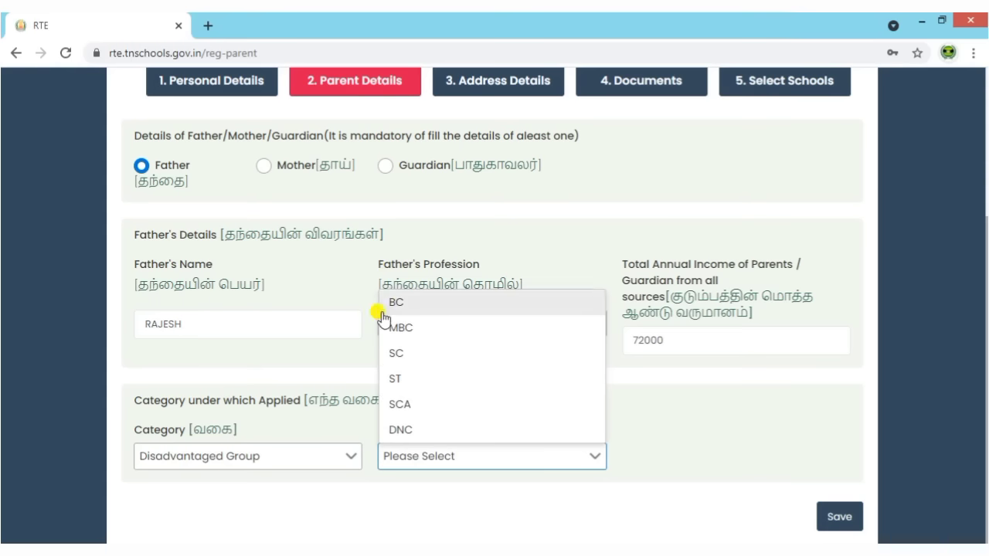
pyautogui.click(728, 440)
# Settle on the Weaker Section category and save the parent details.
pyautogui.click(293, 466)
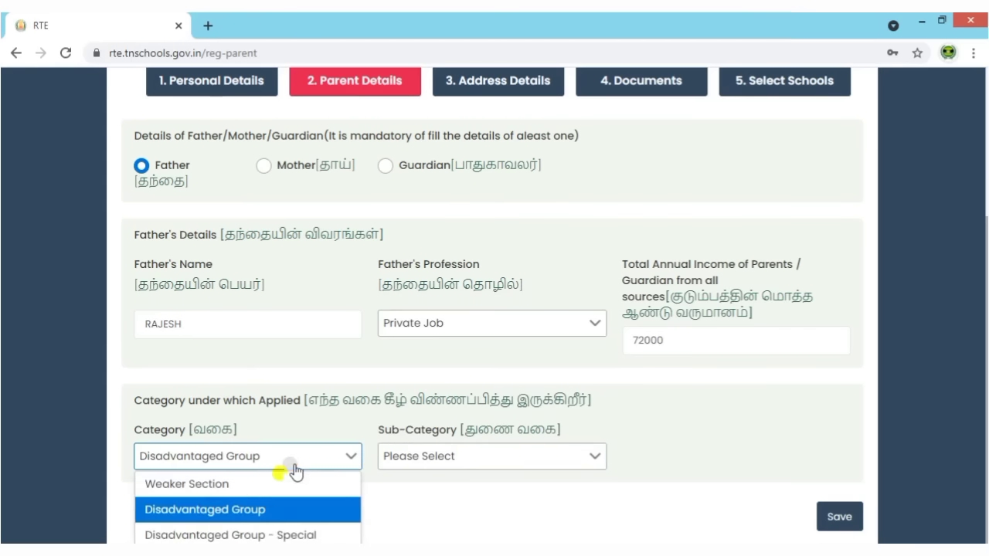
pyautogui.click(279, 536)
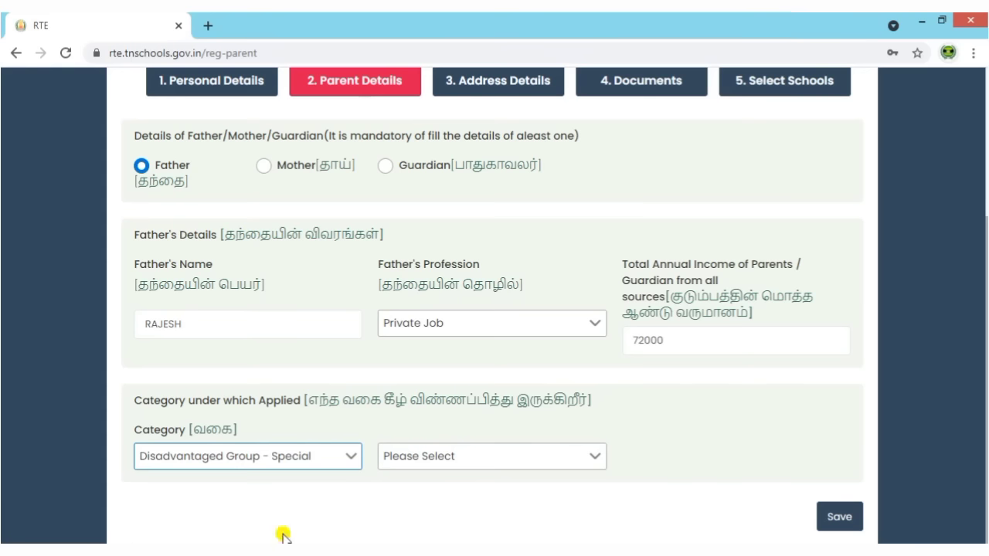
pyautogui.click(452, 468)
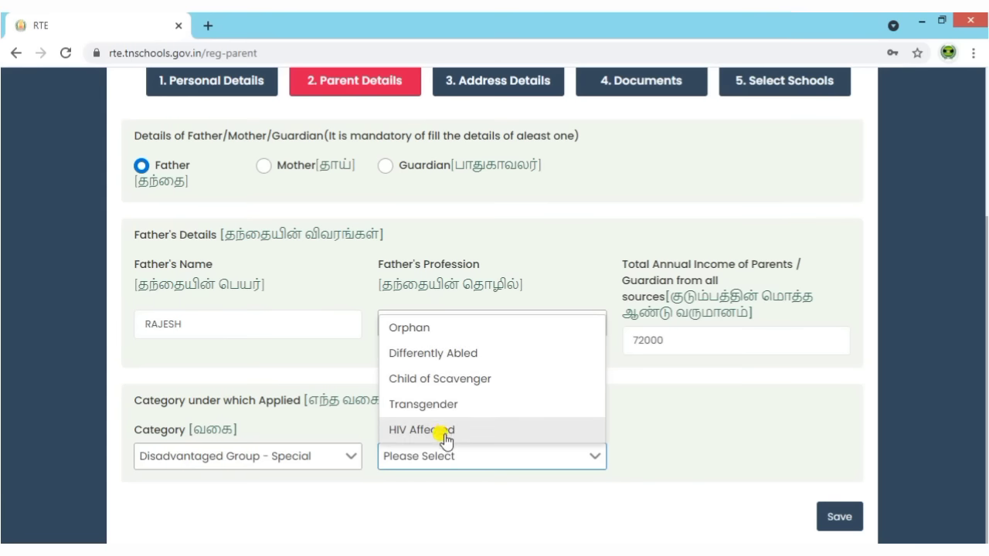
pyautogui.click(263, 466)
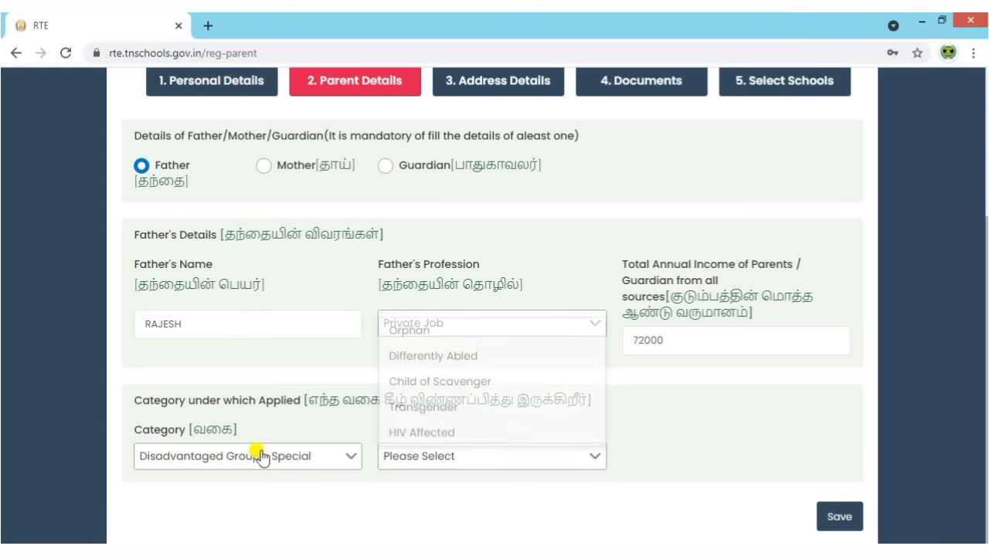
pyautogui.click(260, 462)
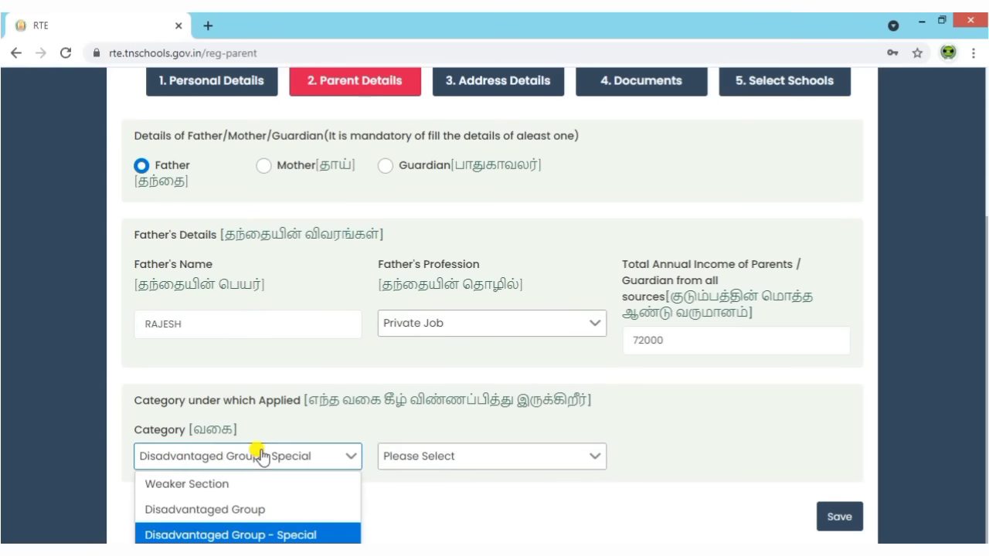
pyautogui.click(224, 488)
pyautogui.click(484, 487)
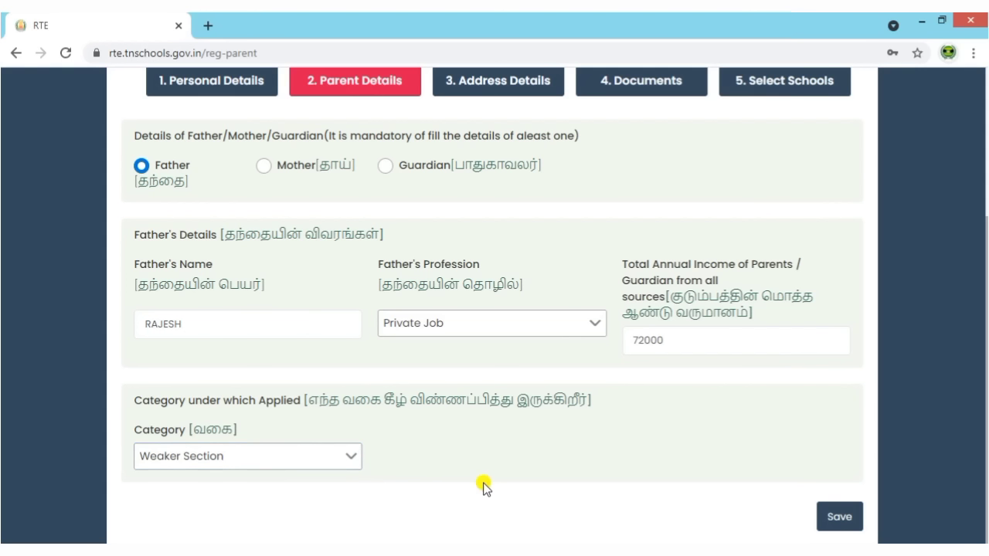
pyautogui.click(833, 520)
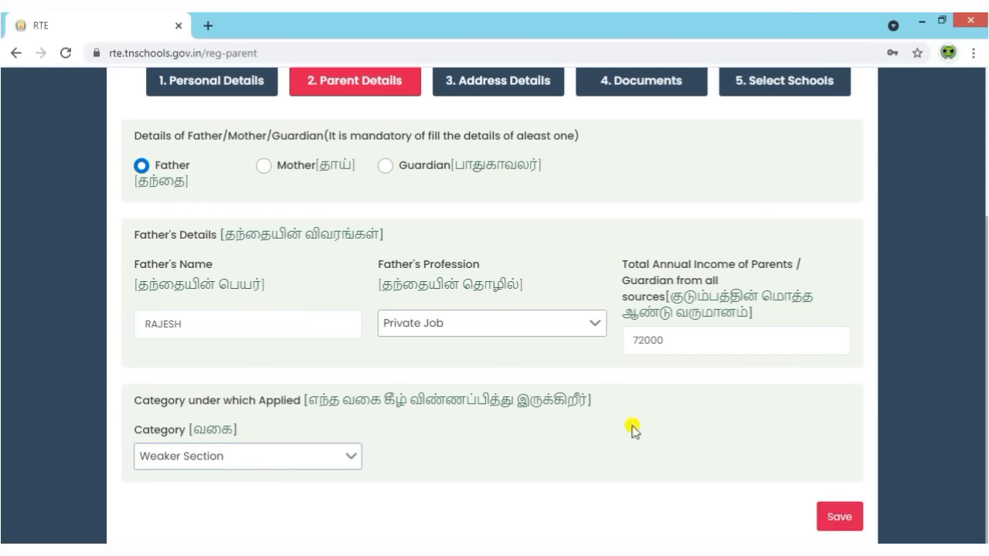
# Fill in the residential address and its pincode.
pyautogui.scroll(-1, 278, 348)
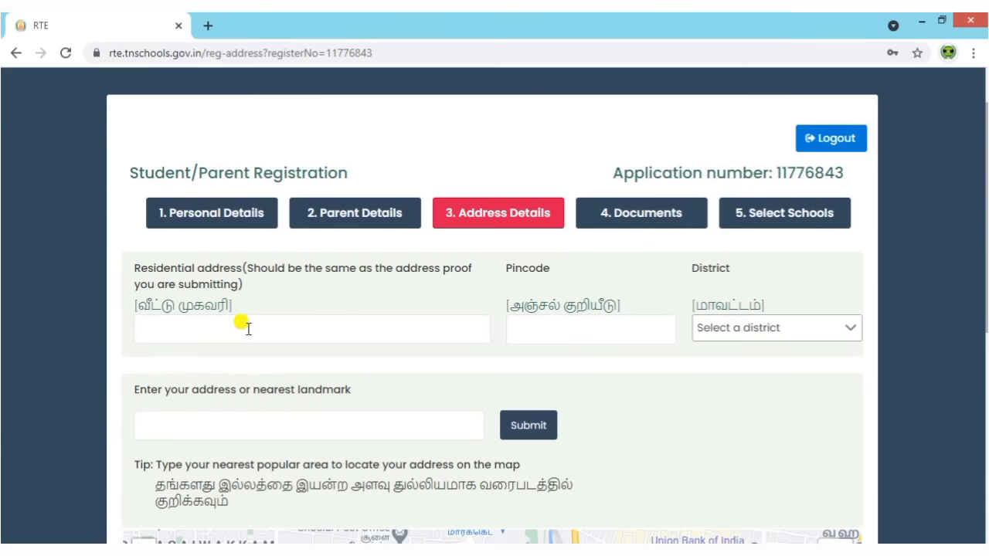
pyautogui.moveTo(132, 274); pyautogui.dragTo(282, 286)
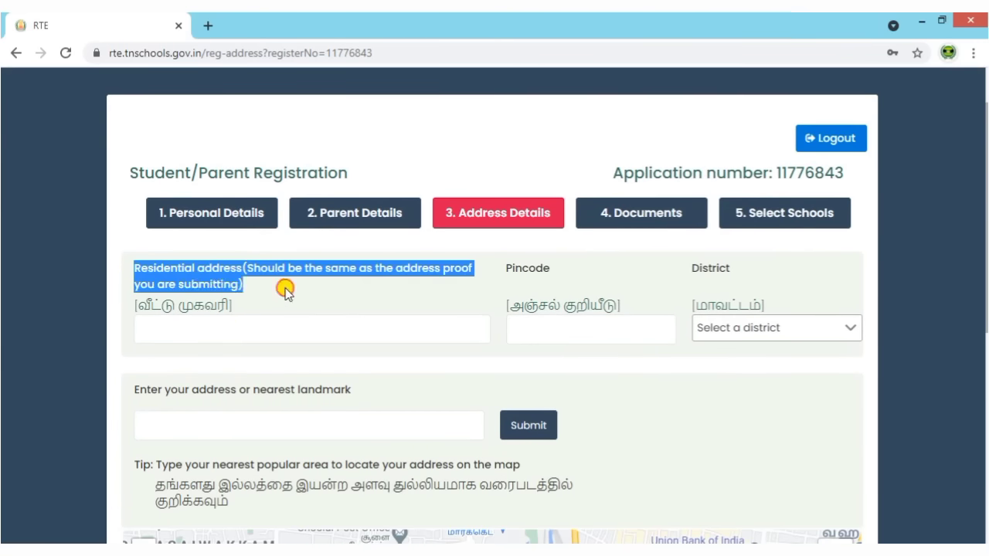
pyautogui.click(350, 300)
pyautogui.scroll(-1, 364, 311)
pyautogui.scroll(-1, 363, 310)
pyautogui.click(219, 177)
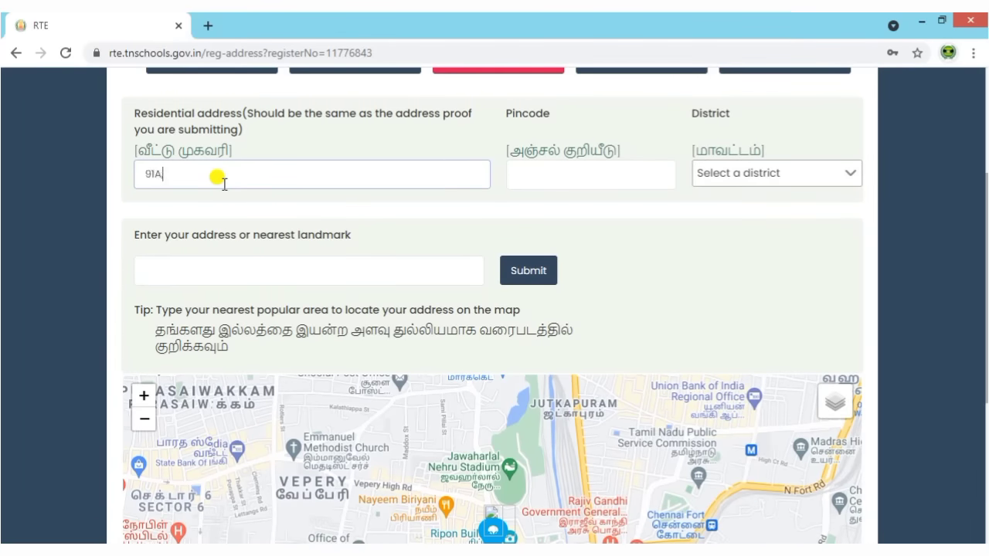
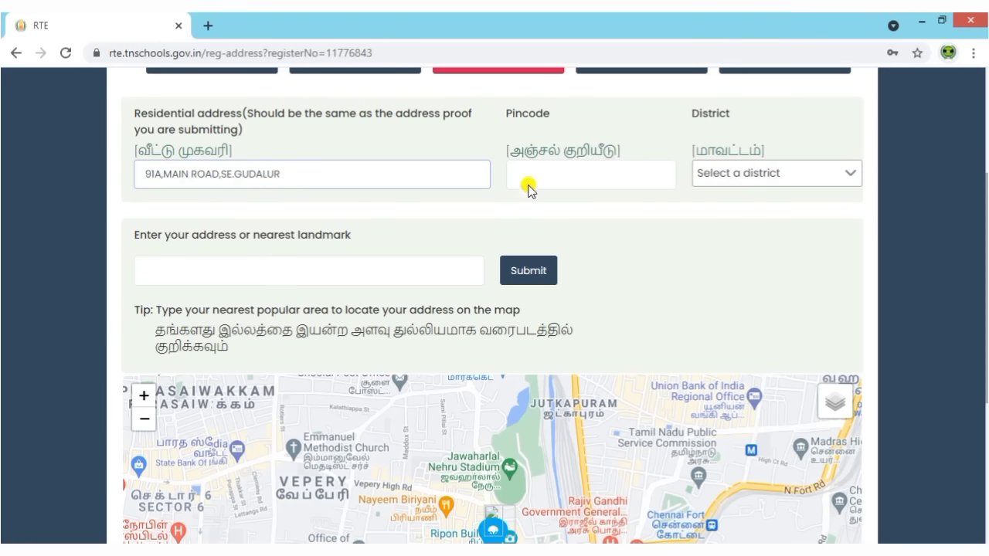
pyautogui.click(524, 176)
pyautogui.write('60675')
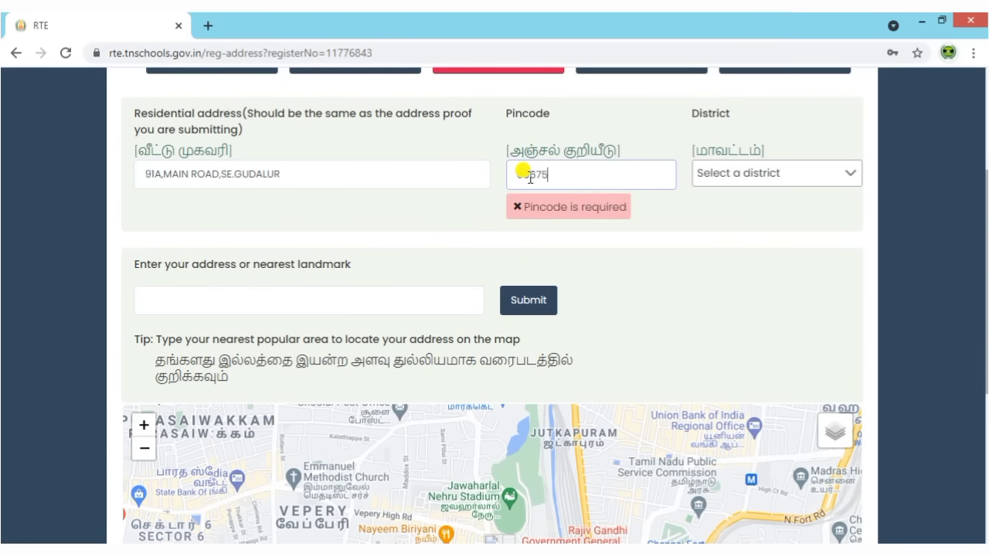
pyautogui.write('3')
pyautogui.click(694, 265)
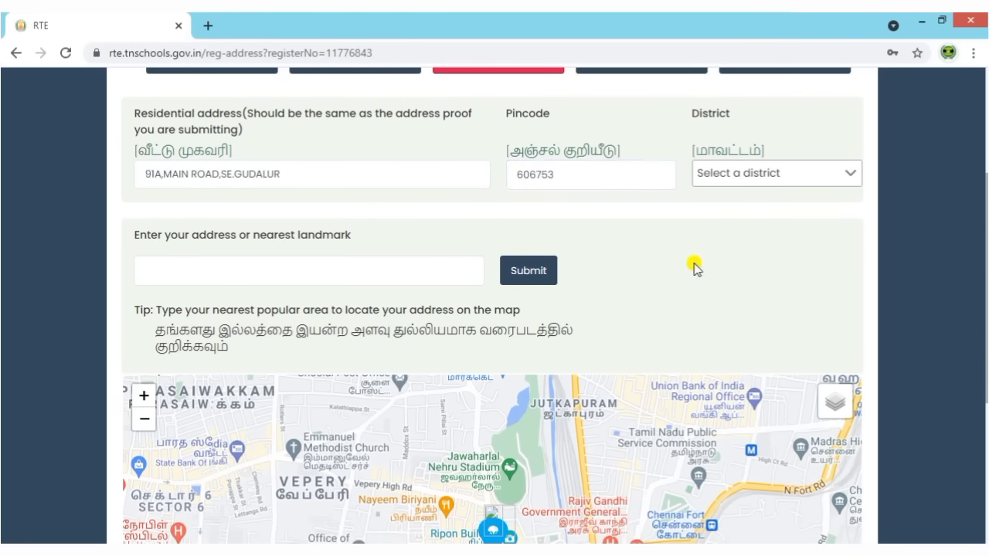
# Set the district to TIRUVANNAMALAI.
pyautogui.click(752, 180)
pyautogui.scroll(-10, 753, 294)
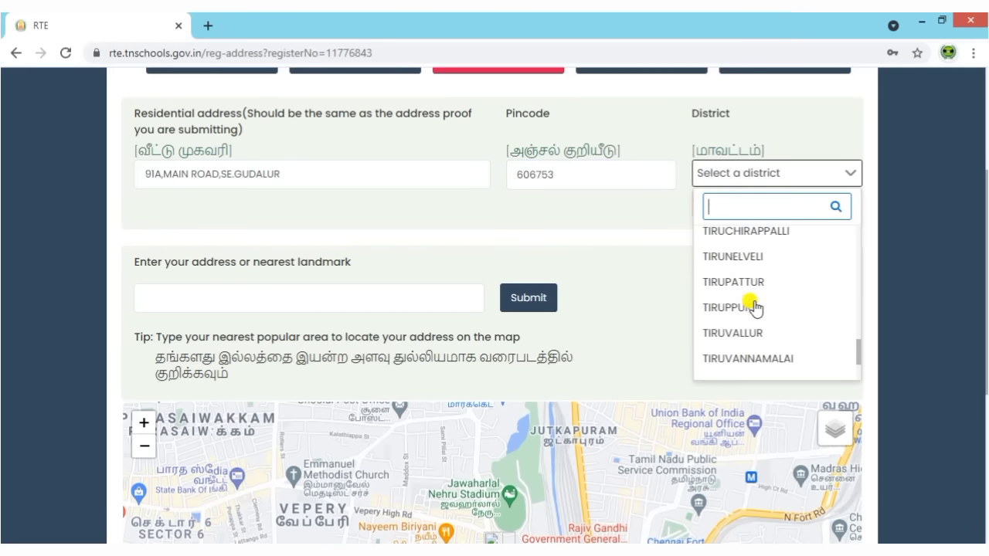
pyautogui.write('TIRU')
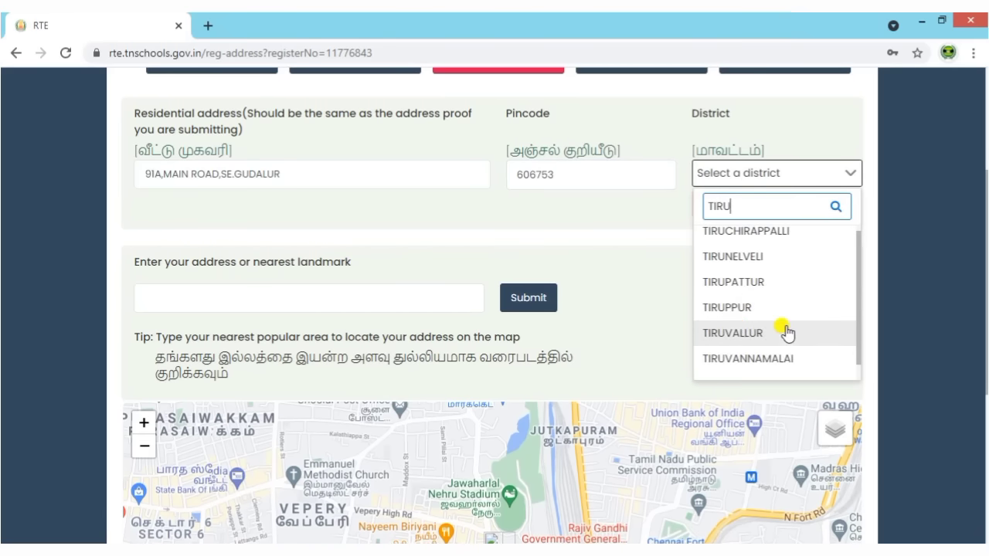
pyautogui.click(773, 357)
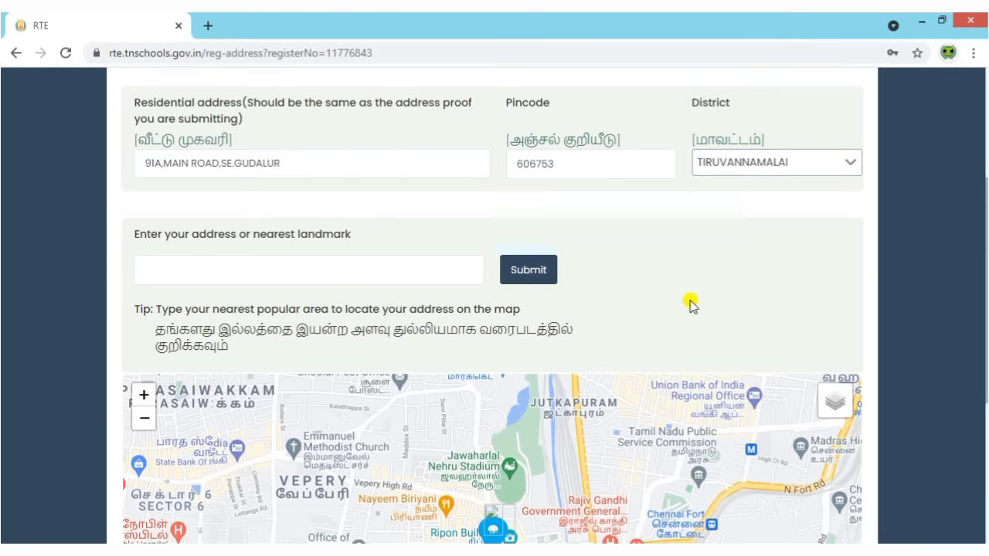
pyautogui.scroll(-1, 689, 305)
pyautogui.moveTo(133, 159); pyautogui.dragTo(382, 151)
pyautogui.click(404, 161)
# Attempt a landmark search in the map address field and look over the map section.
pyautogui.click(365, 190)
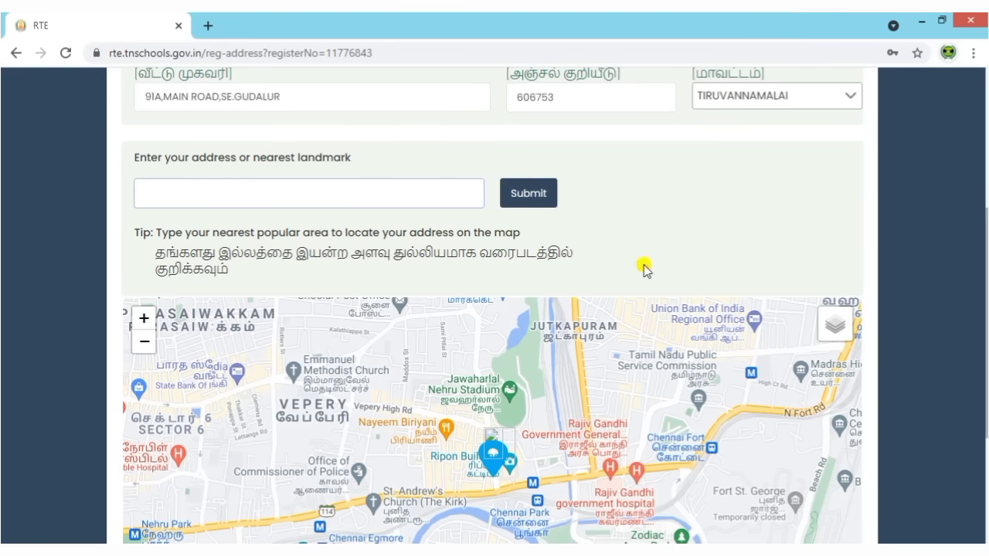
pyautogui.press('Return')
pyautogui.scroll(-2, 698, 230)
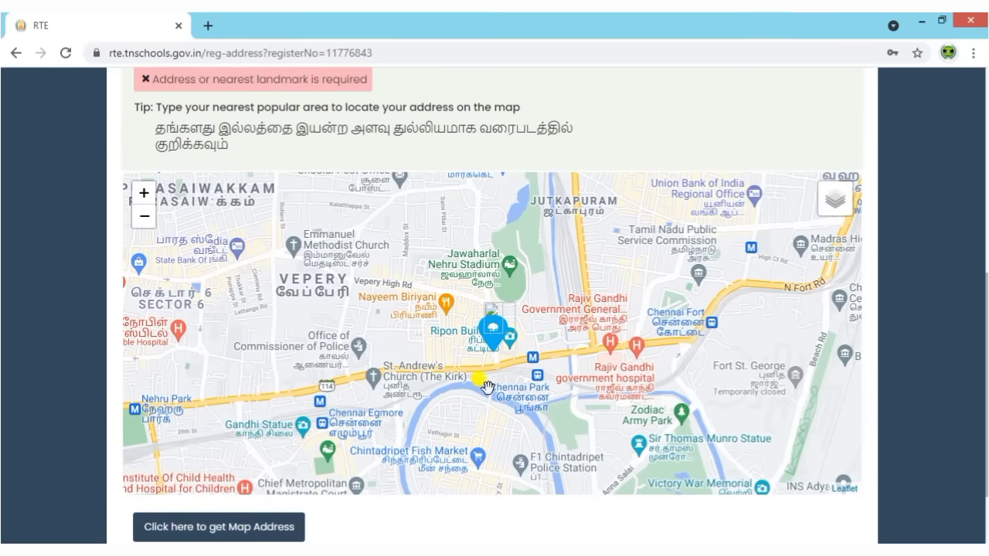
pyautogui.scroll(-1, 487, 382)
pyautogui.scroll(1, 536, 394)
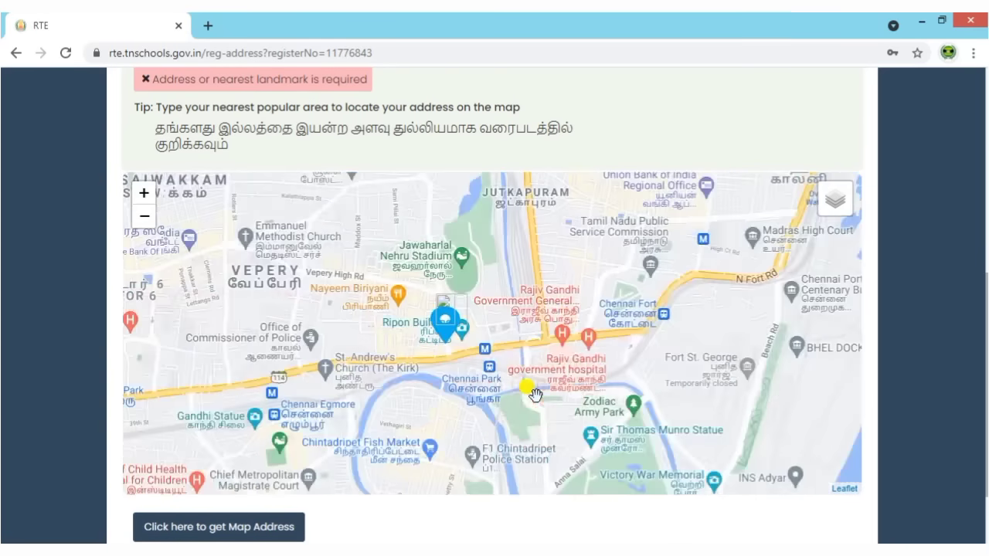
pyautogui.scroll(-1, 639, 438)
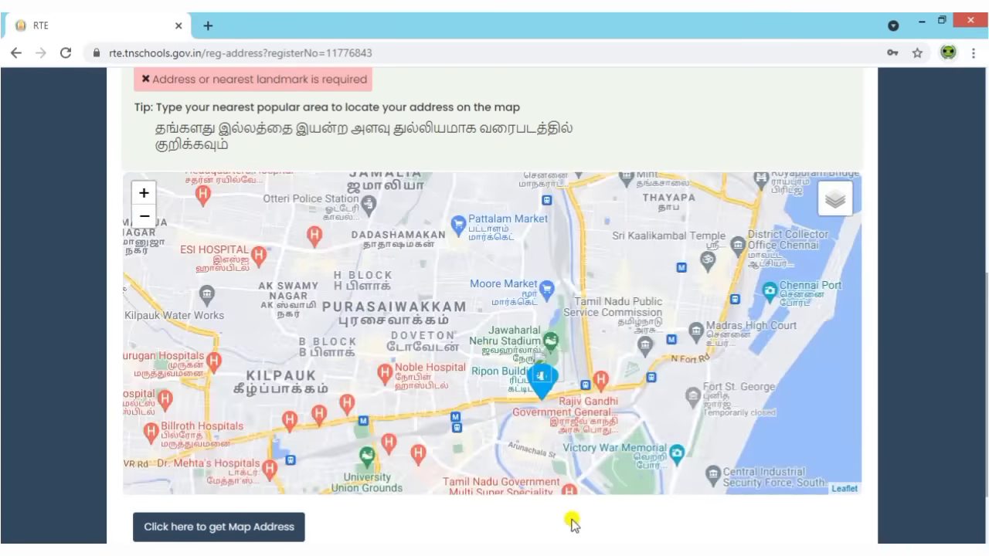
pyautogui.scroll(-3, 563, 524)
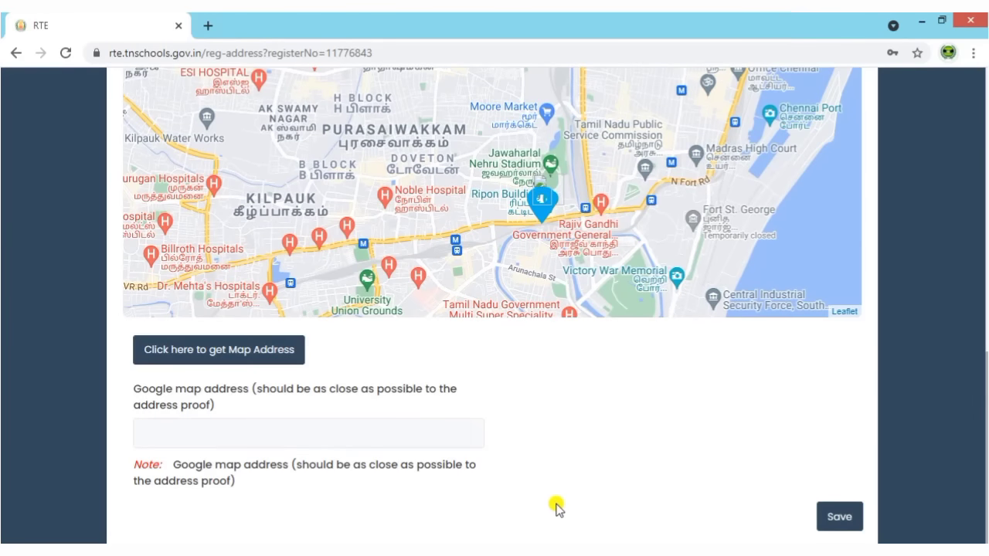
pyautogui.scroll(1, 431, 164)
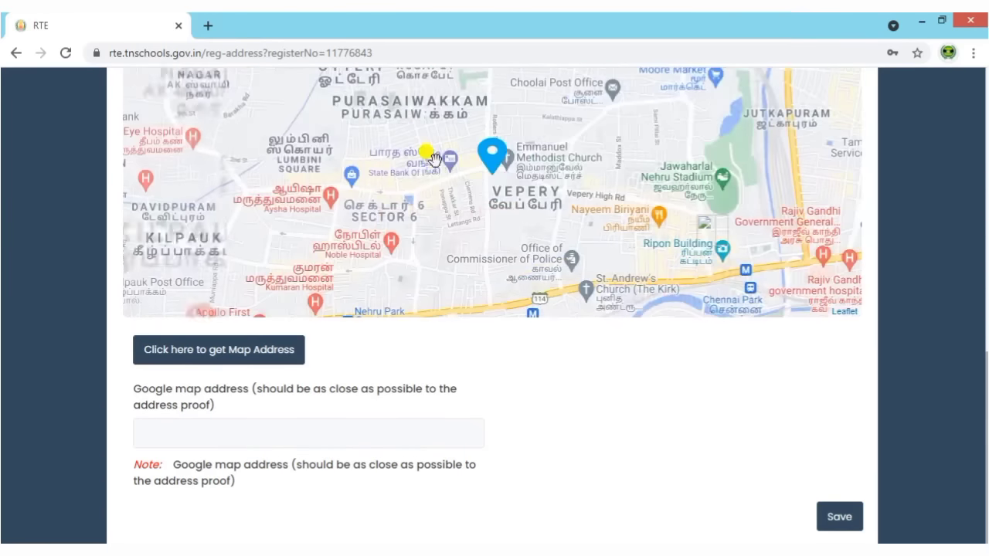
pyautogui.scroll(4, 558, 467)
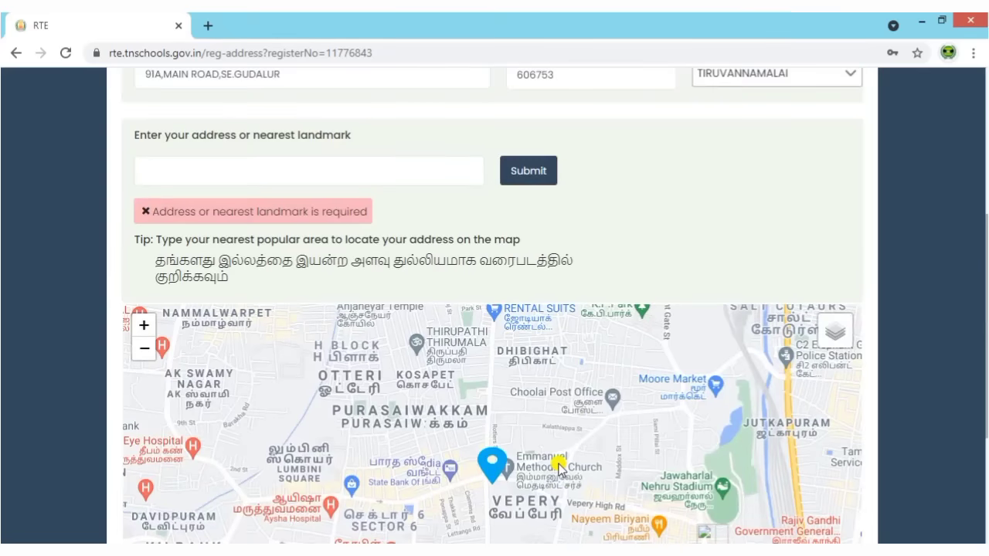
# Set Thandarampattu as the landmark and pin the home at Bharath Vidhya Mandhir college.
pyautogui.click(222, 168)
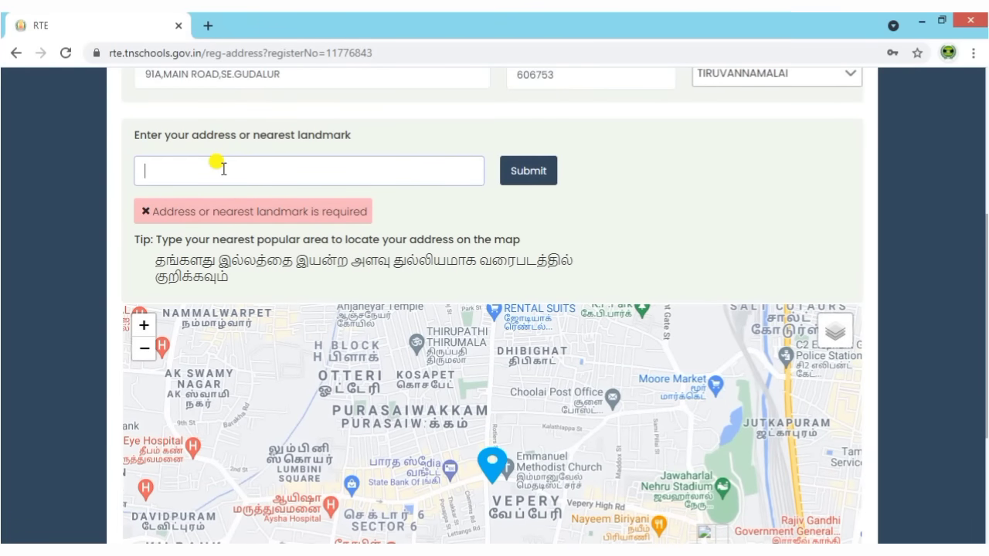
pyautogui.write('tho')
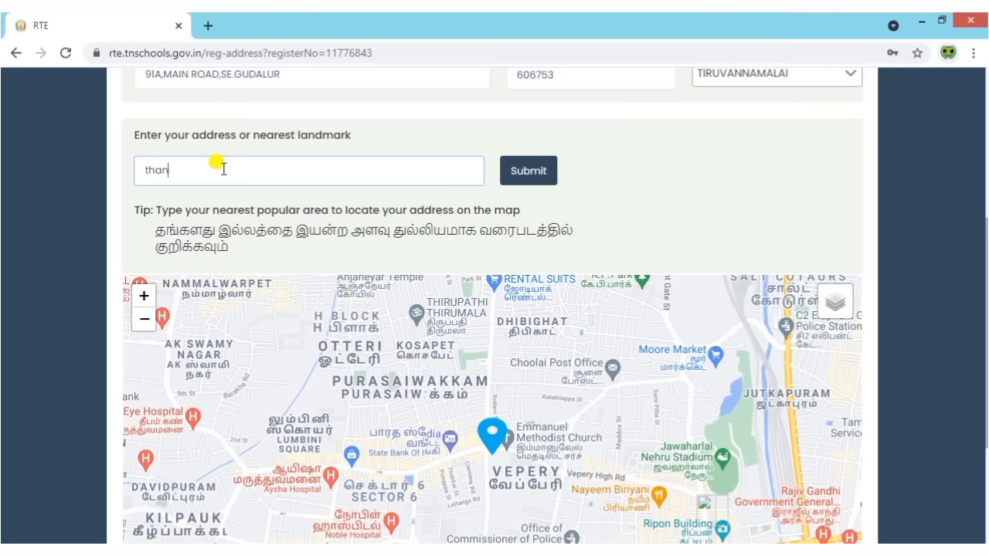
pyautogui.press('BackSpace')
pyautogui.press('BackSpace')
pyautogui.press('BackSpace')
pyautogui.press('BackSpace')
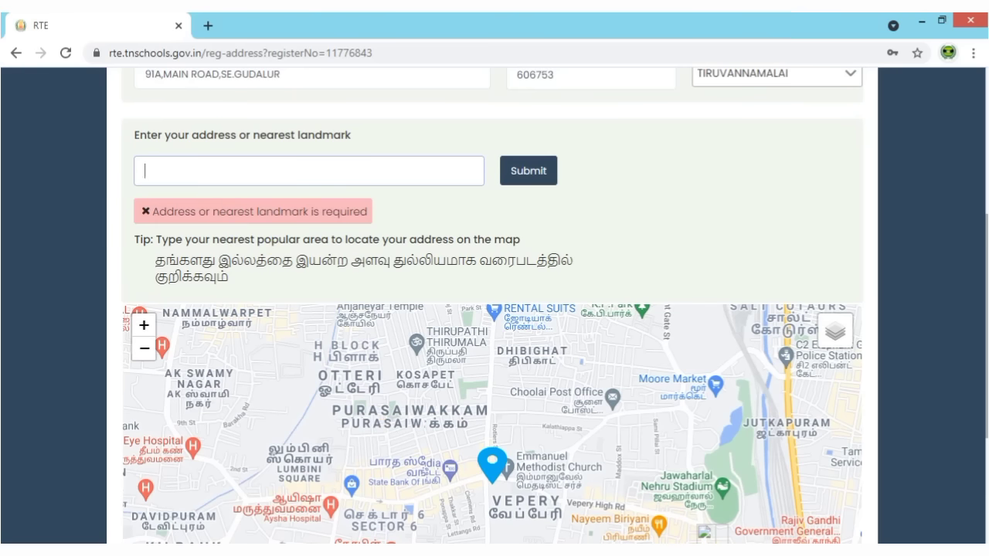
pyautogui.write('Thandarampattu, Tamil Nadu 606707, India')
pyautogui.press('Return')
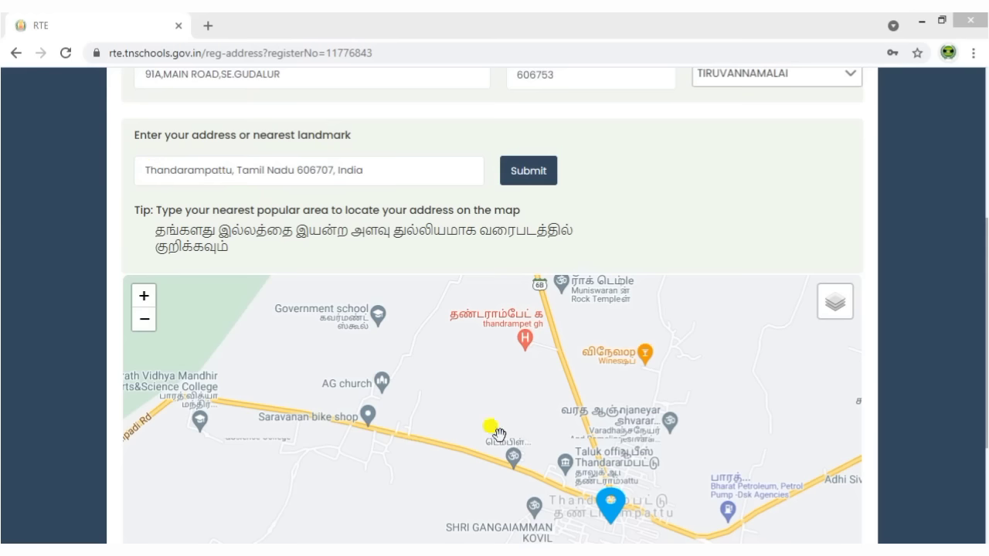
pyautogui.click(190, 380)
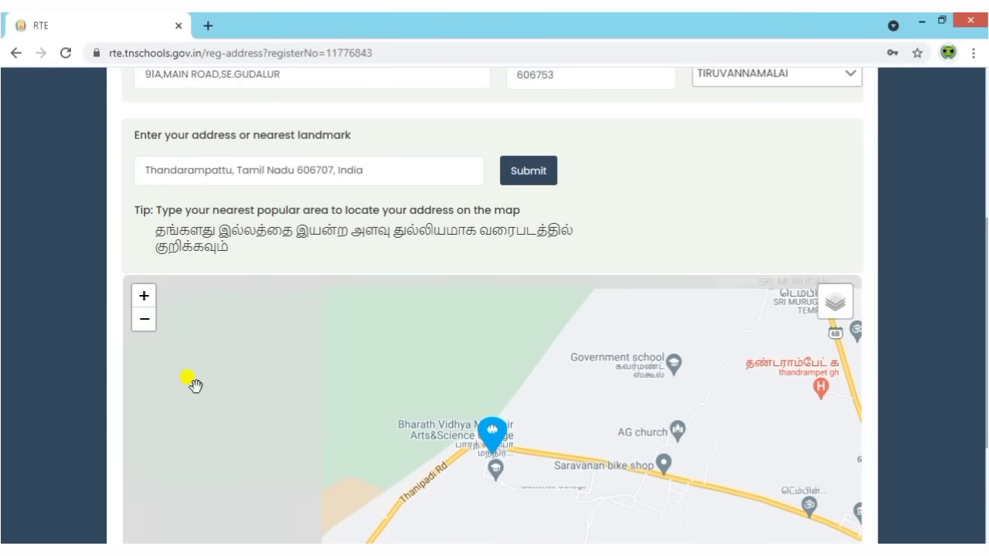
pyautogui.scroll(-3, 958, 305)
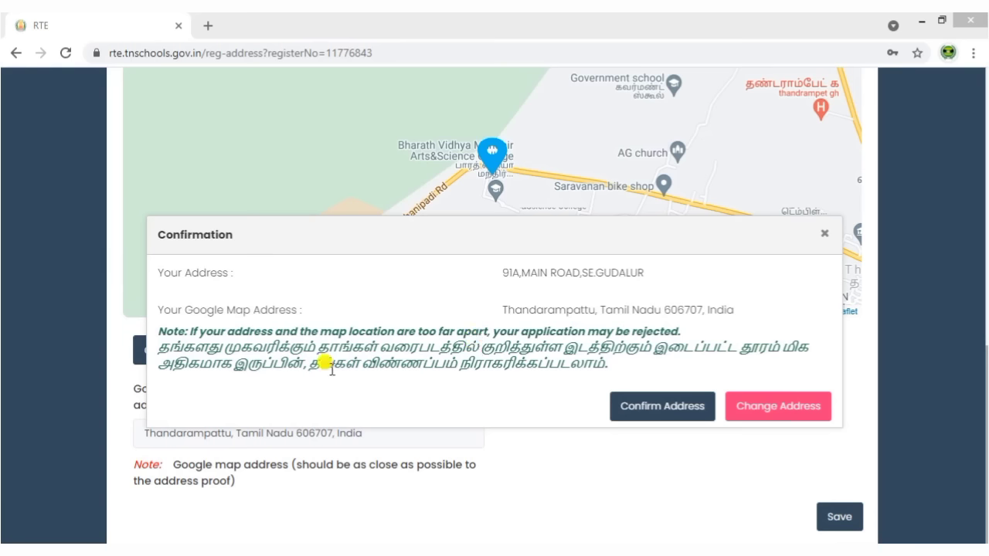
# Read the Tamil note in the Confirmation dialog, then confirm the address.
pyautogui.moveTo(311, 360); pyautogui.dragTo(656, 348)
pyautogui.tripleClick(434, 356)
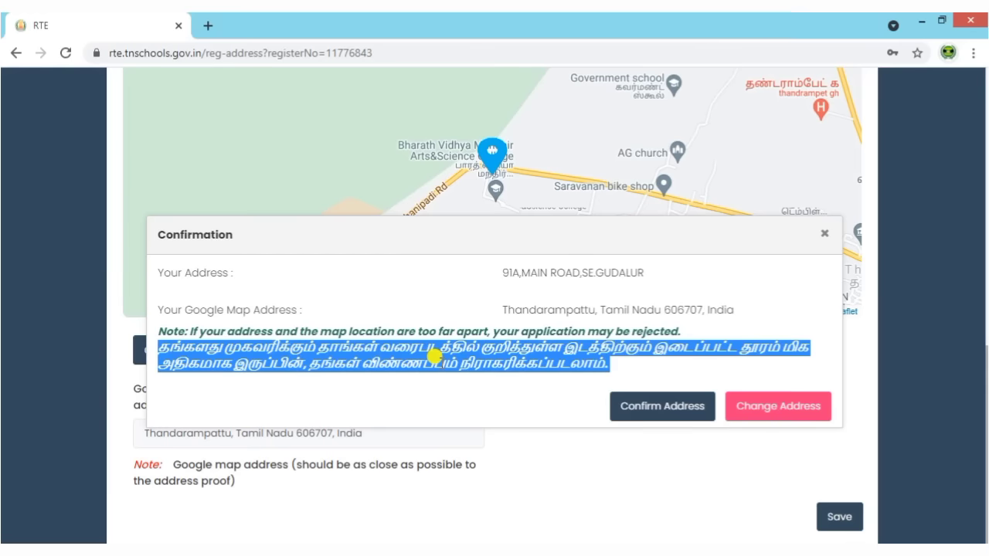
pyautogui.doubleClick(434, 356)
pyautogui.click(434, 356)
pyautogui.doubleClick(434, 355)
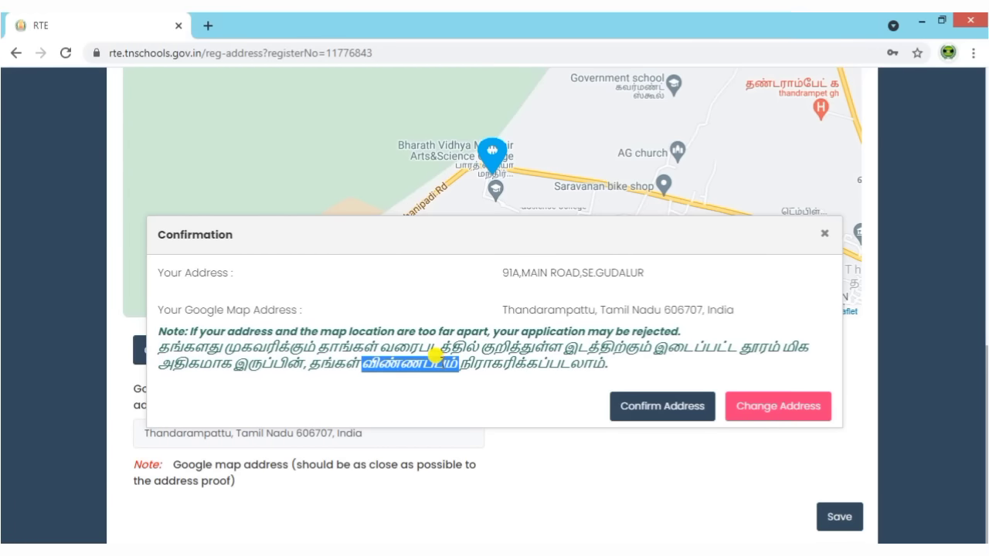
pyautogui.click(434, 355)
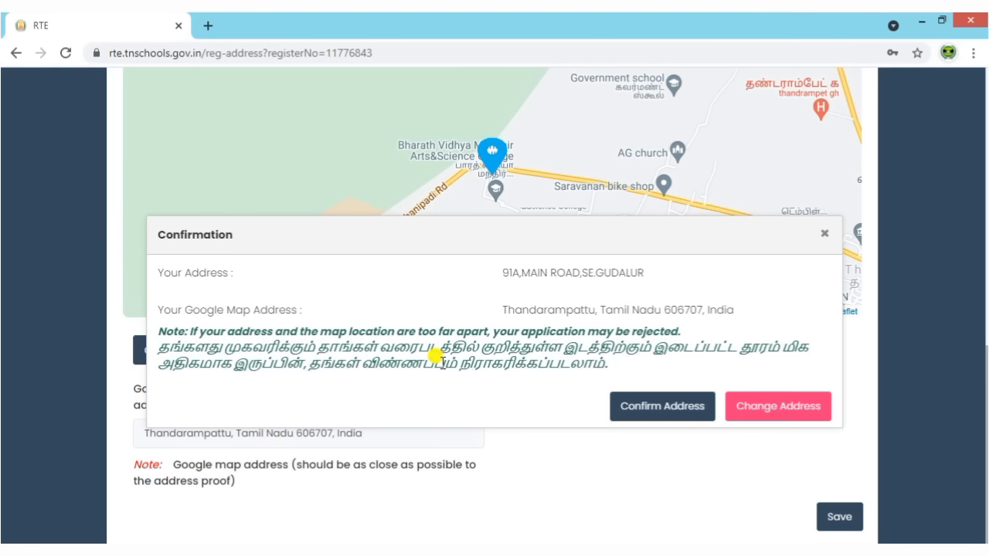
pyautogui.click(653, 408)
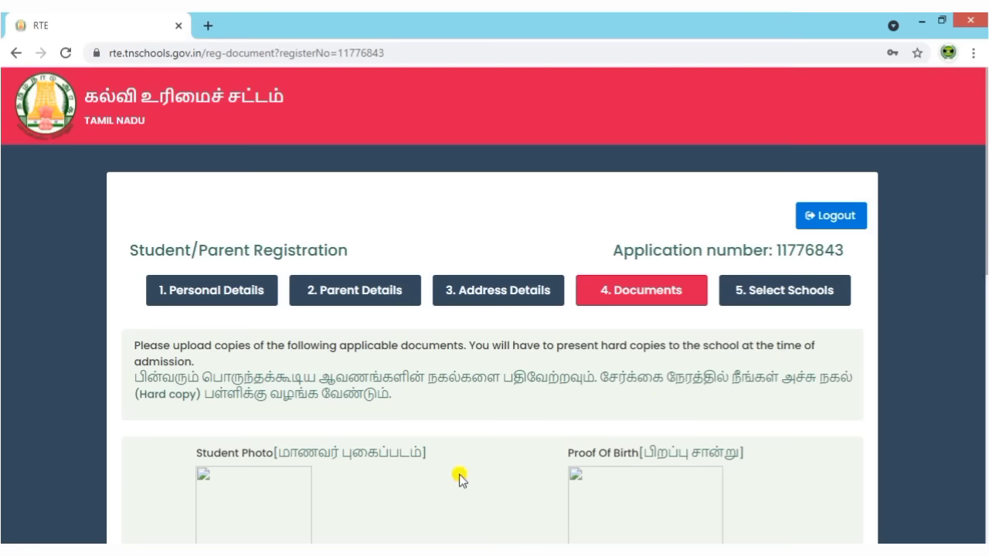
pyautogui.scroll(-4, 461, 480)
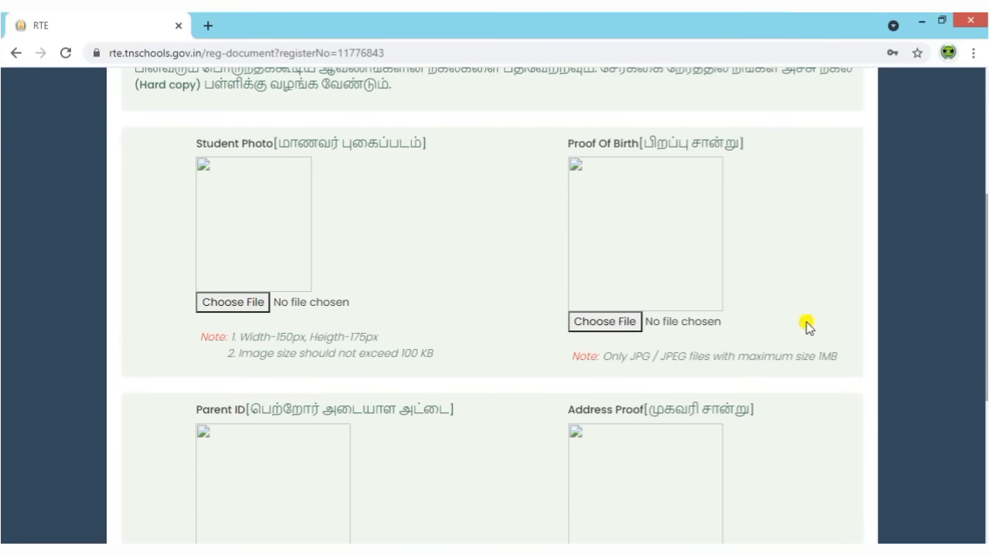
pyautogui.scroll(-1, 408, 385)
pyautogui.scroll(-2, 408, 385)
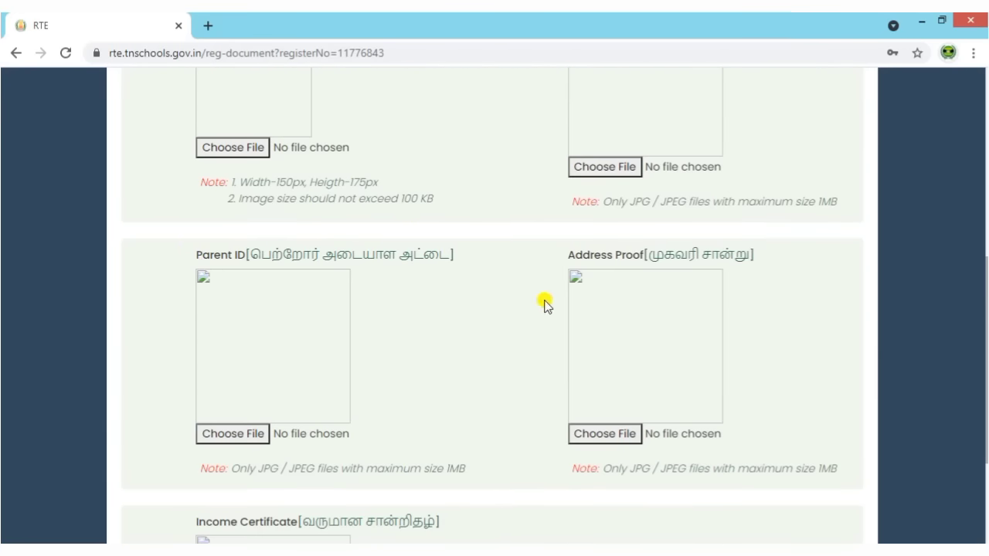
pyautogui.scroll(-2, 354, 437)
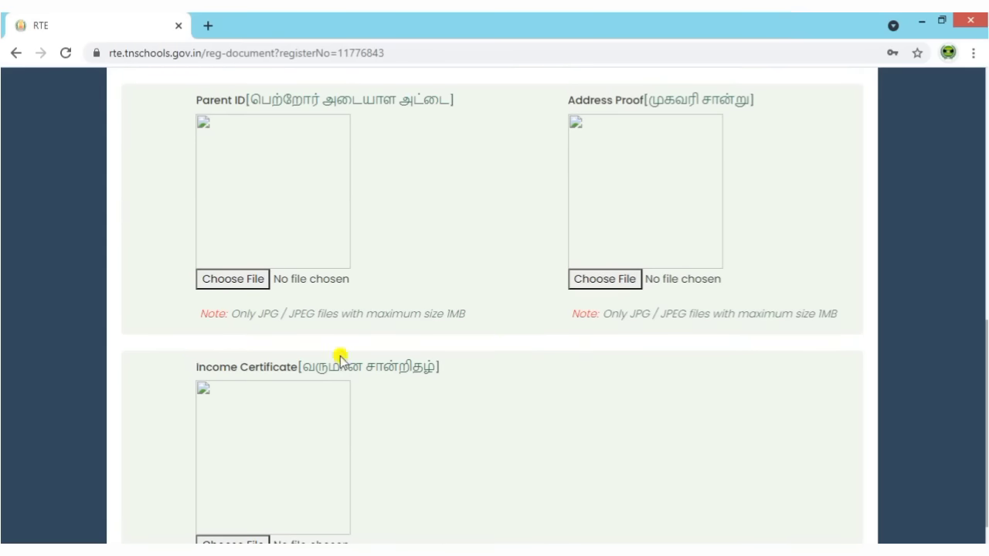
pyautogui.scroll(3, 576, 437)
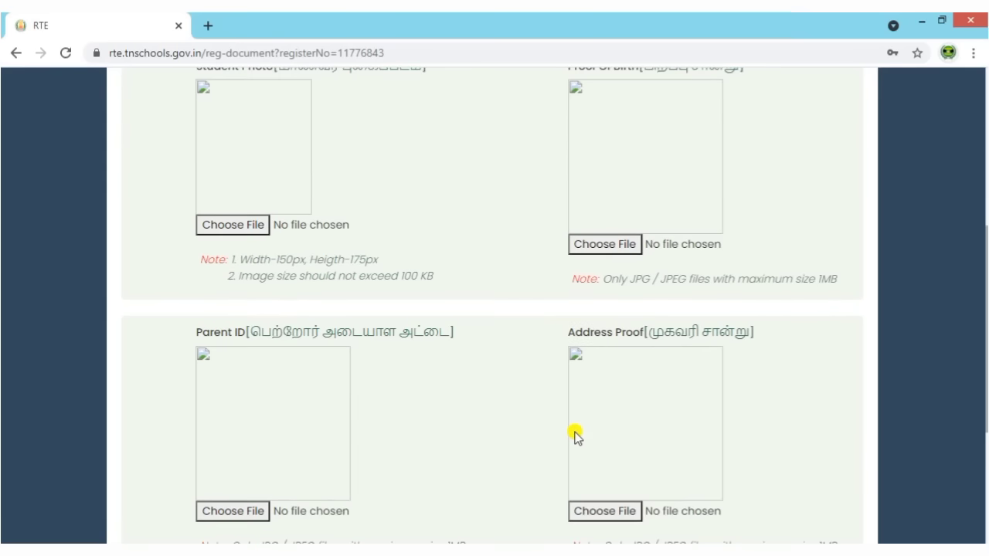
pyautogui.scroll(2, 450, 391)
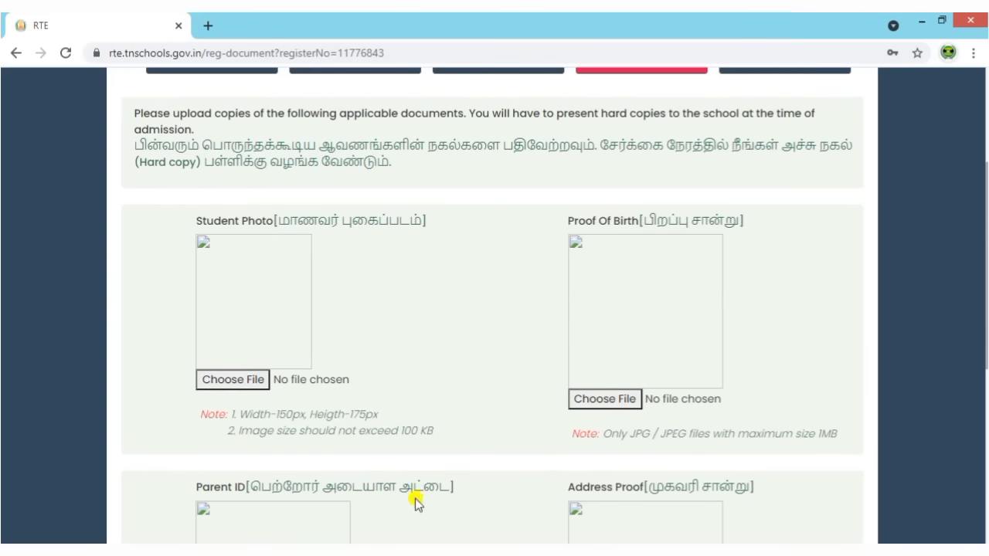
pyautogui.moveTo(403, 433); pyautogui.dragTo(440, 426)
pyautogui.click(457, 440)
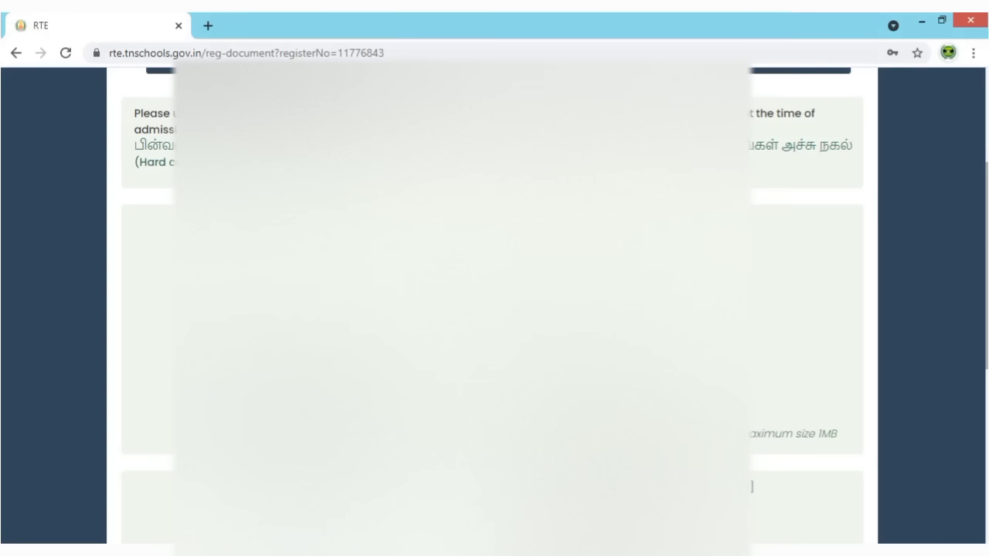
pyautogui.moveTo(791, 432); pyautogui.dragTo(819, 433)
pyautogui.scroll(-2, 819, 433)
pyautogui.scroll(-1, 494, 310)
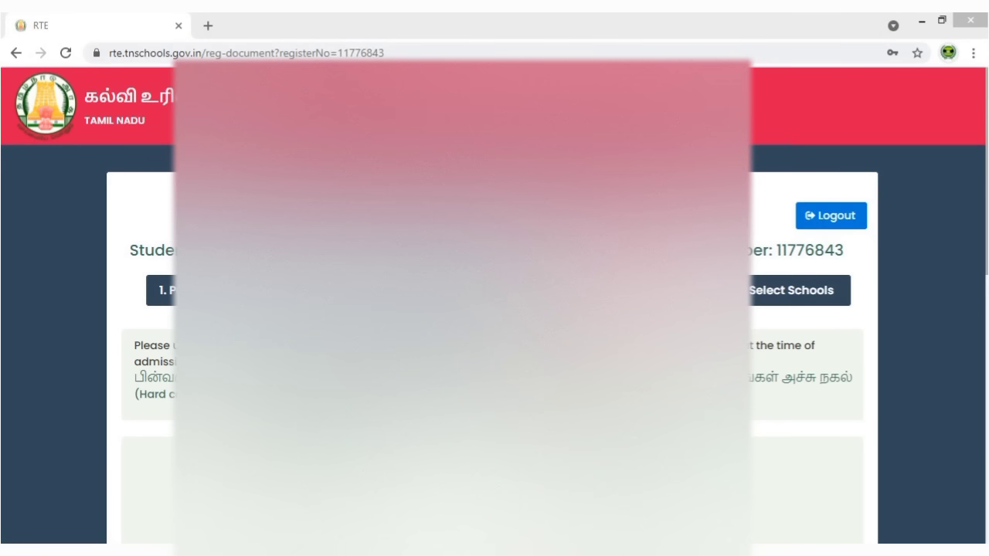
# Attach JPG images from the RTE folder to the first document sections.
pyautogui.scroll(-3, 58, 272)
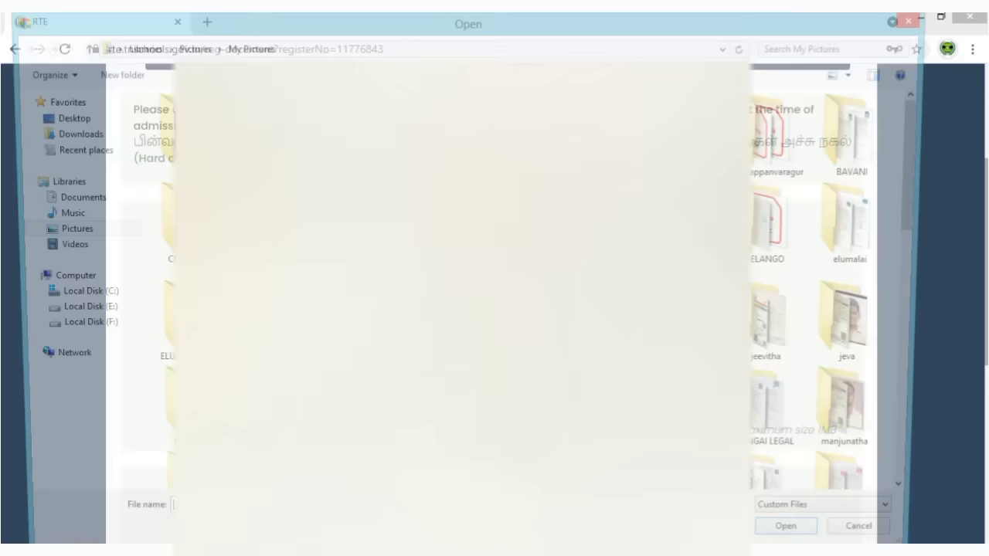
pyautogui.click(164, 178)
pyautogui.press('Return')
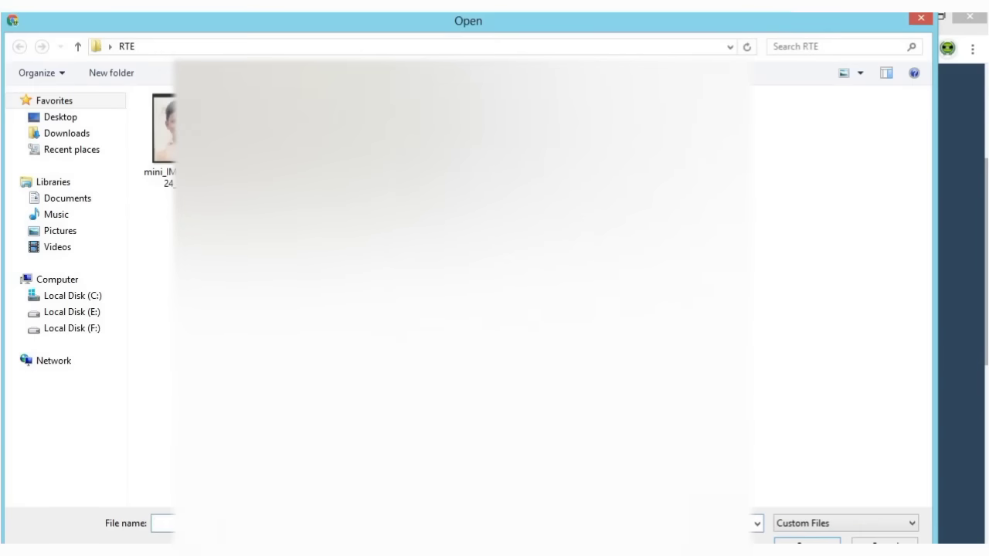
pyautogui.press('Return')
pyautogui.scroll(-4, 495, 309)
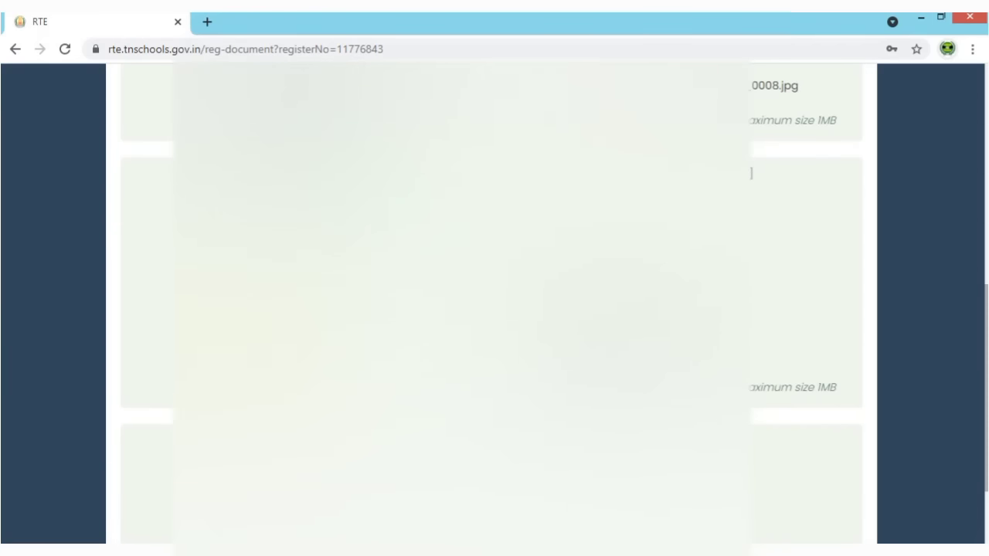
pyautogui.press('Return')
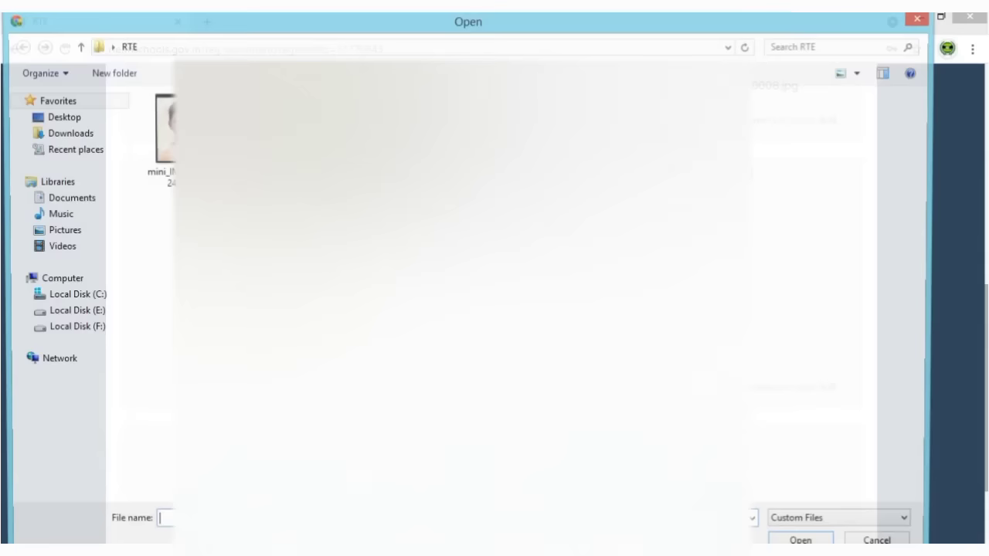
# Attach the remaining two document images and save the Documents step.
pyautogui.click(164, 131)
pyautogui.press('Return')
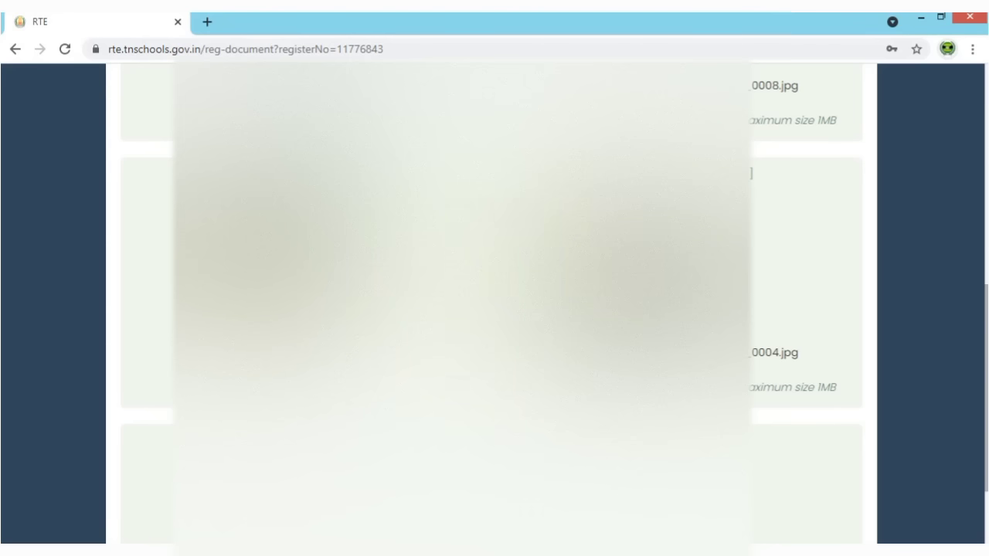
pyautogui.scroll(-3, 494, 309)
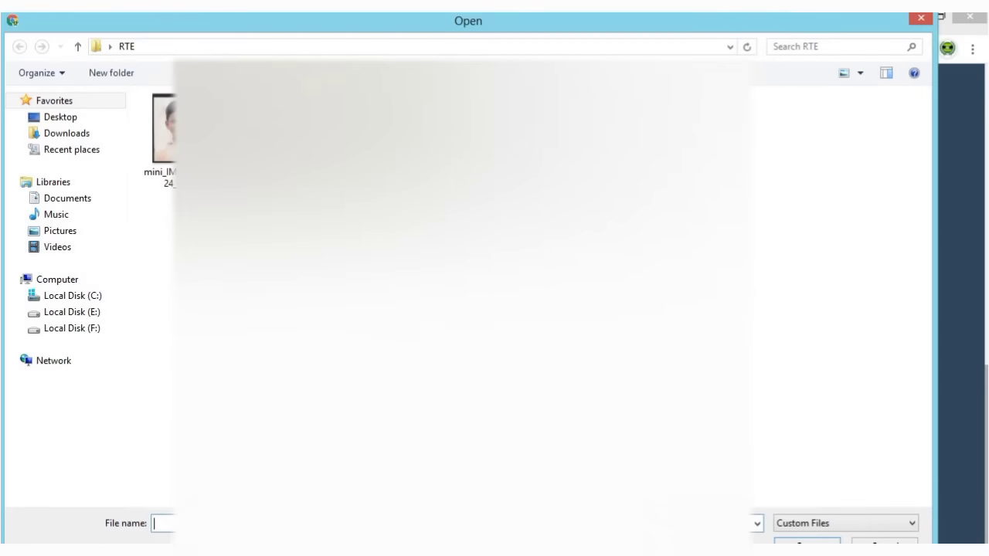
pyautogui.click(164, 131)
pyautogui.press('Return')
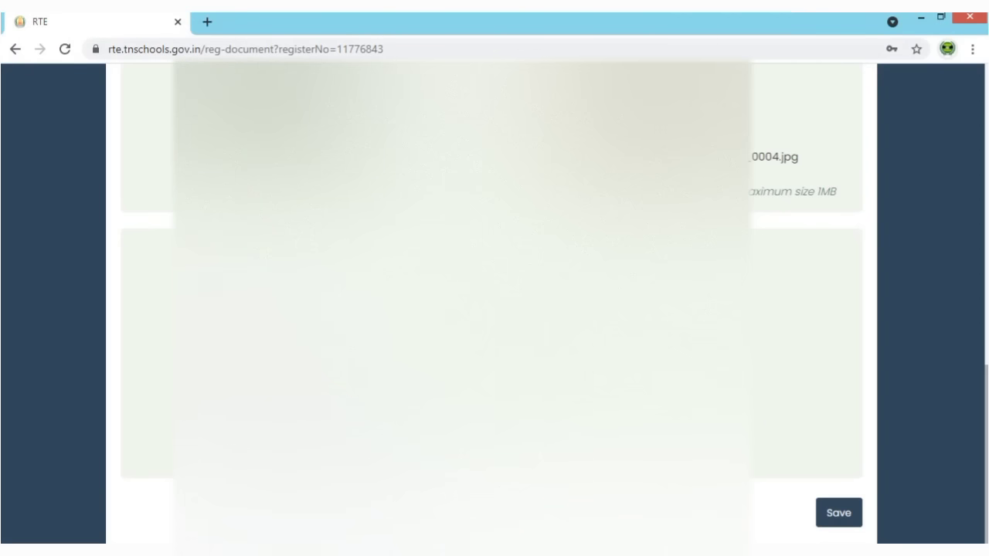
pyautogui.scroll(10, 495, 309)
pyautogui.scroll(-10, 494, 309)
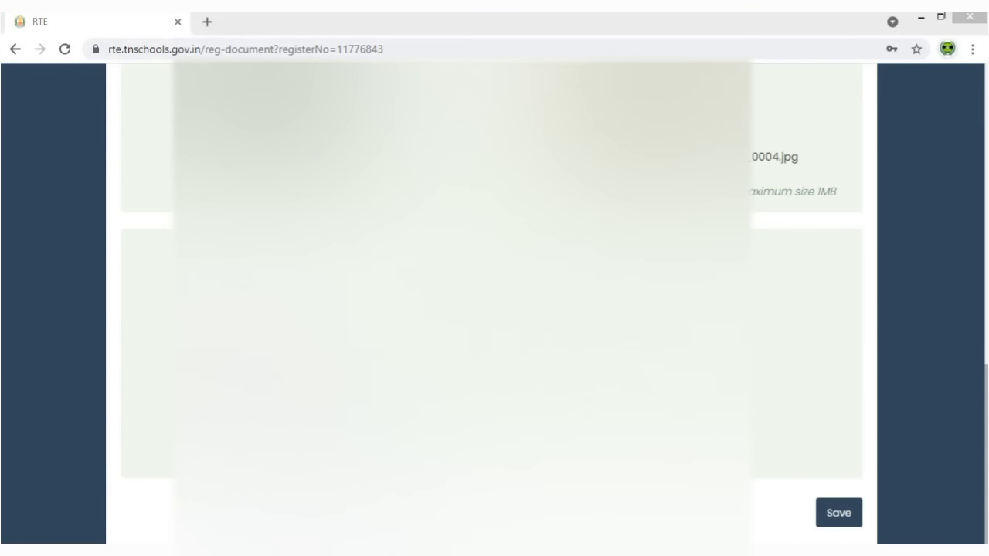
pyautogui.click(834, 516)
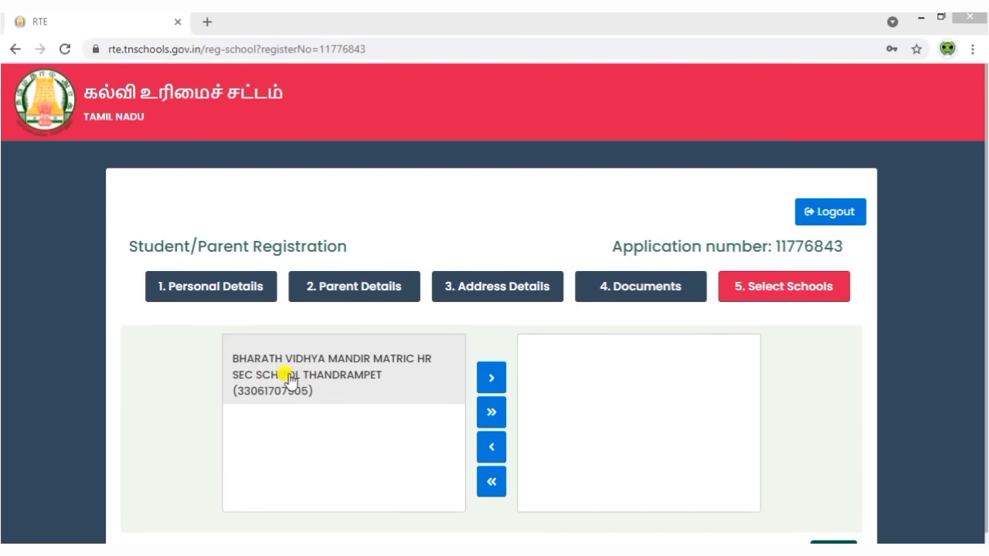
# Move BHARATH VIDHYA MANDIR MATRIC HR SEC SCHOOL THANDRAMPET into the chosen list and save.
pyautogui.click(493, 379)
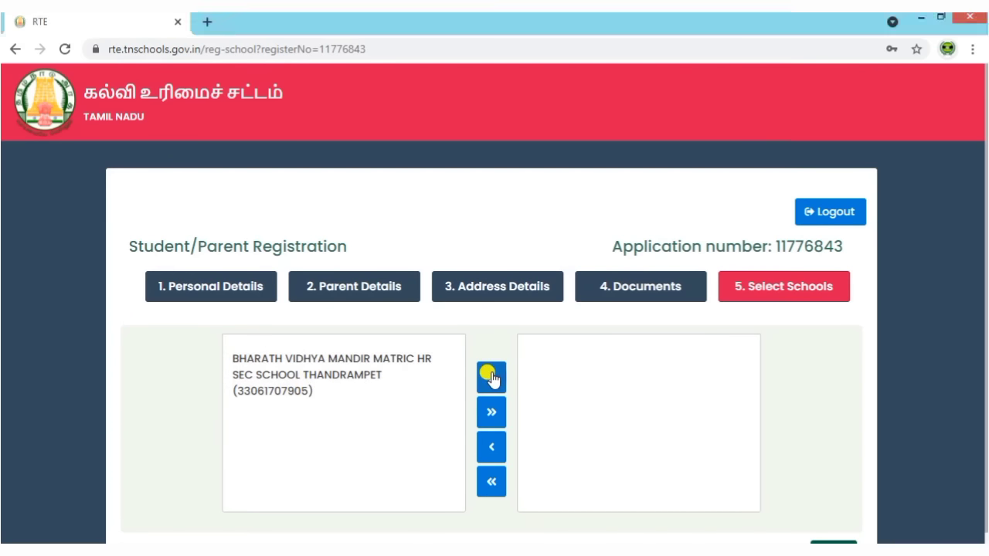
pyautogui.click(487, 410)
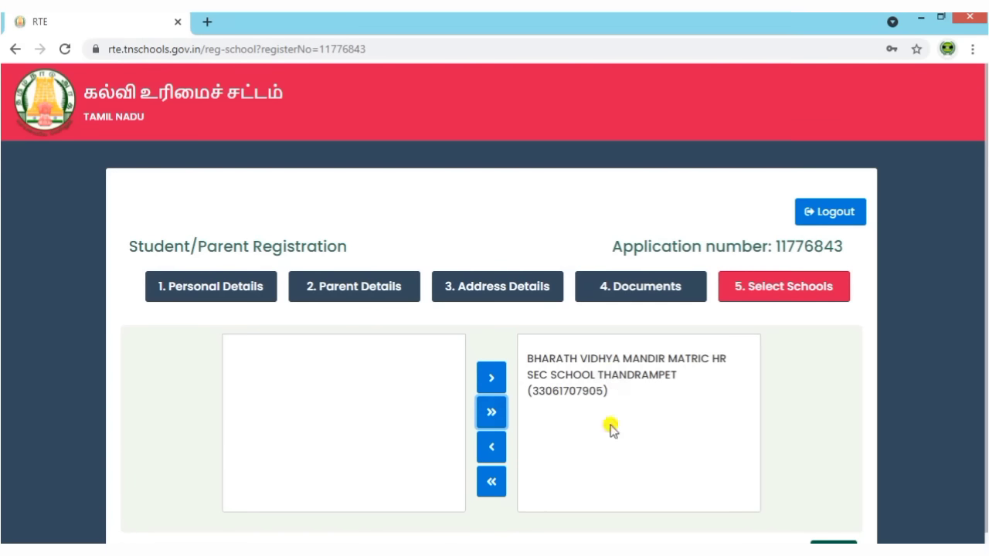
pyautogui.scroll(-1, 811, 436)
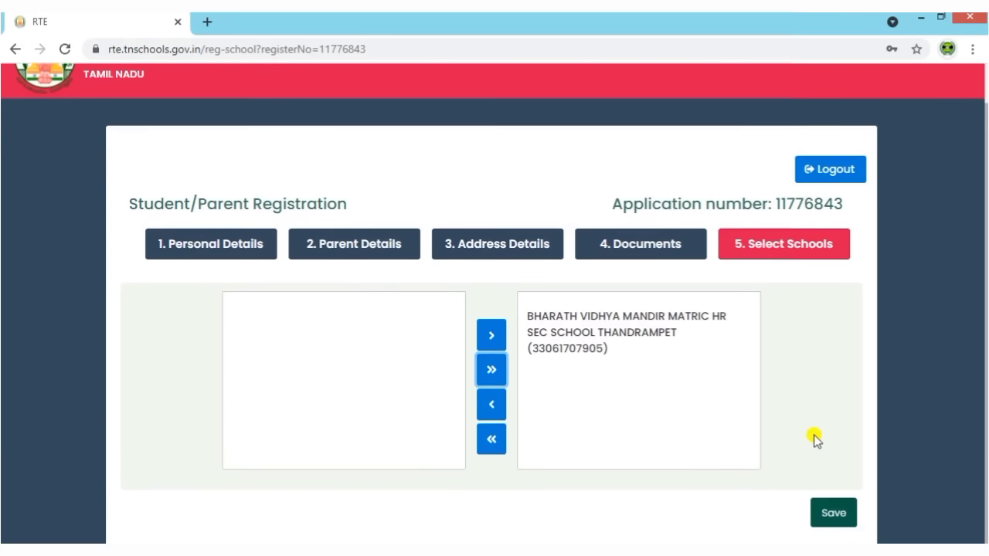
pyautogui.click(817, 520)
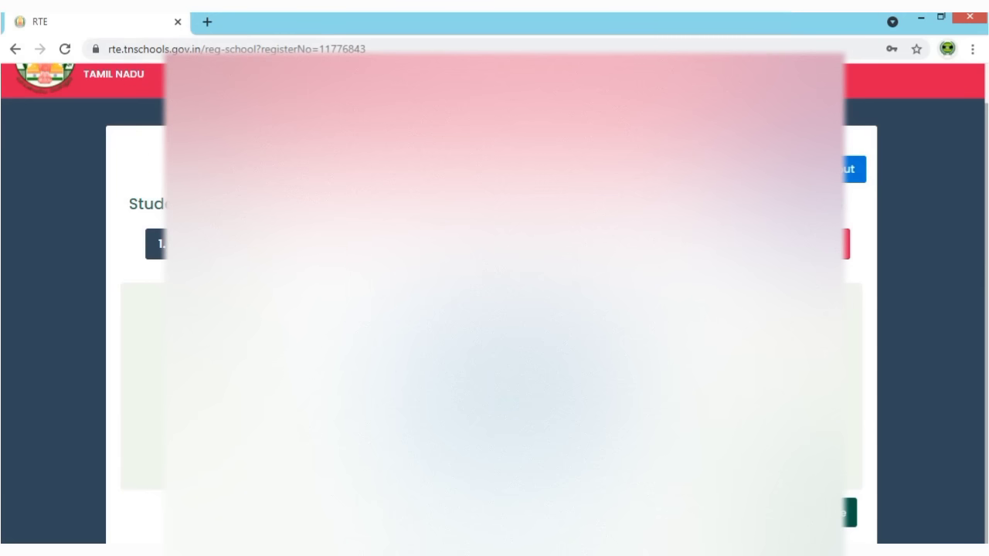
# Confirm the school choice in the popup and scroll through the application PDF page.
pyautogui.click(844, 519)
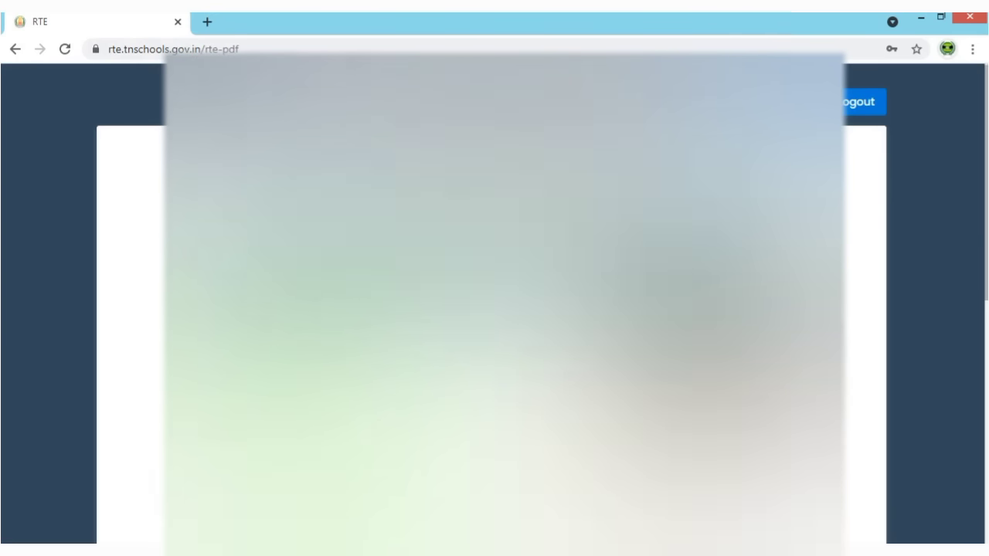
pyautogui.scroll(-5, 495, 309)
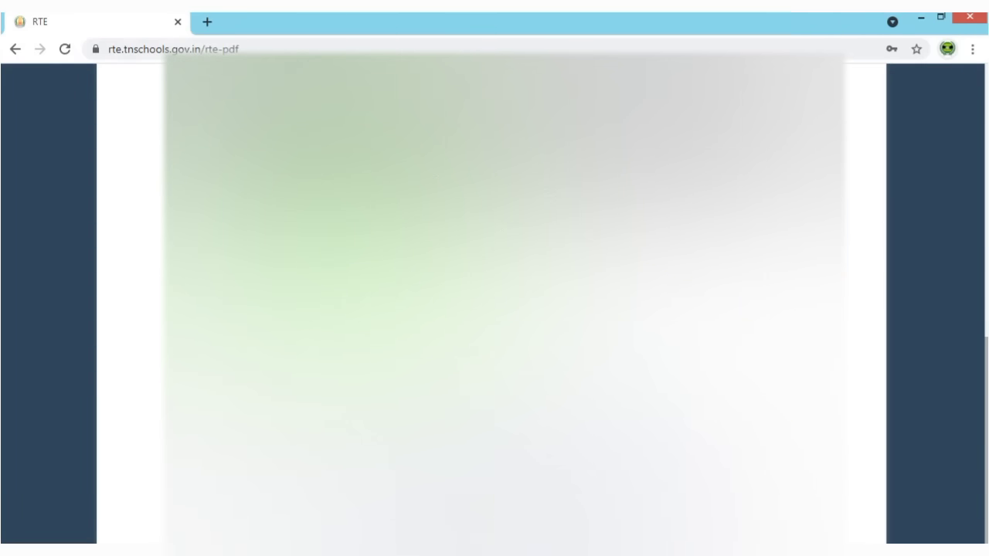